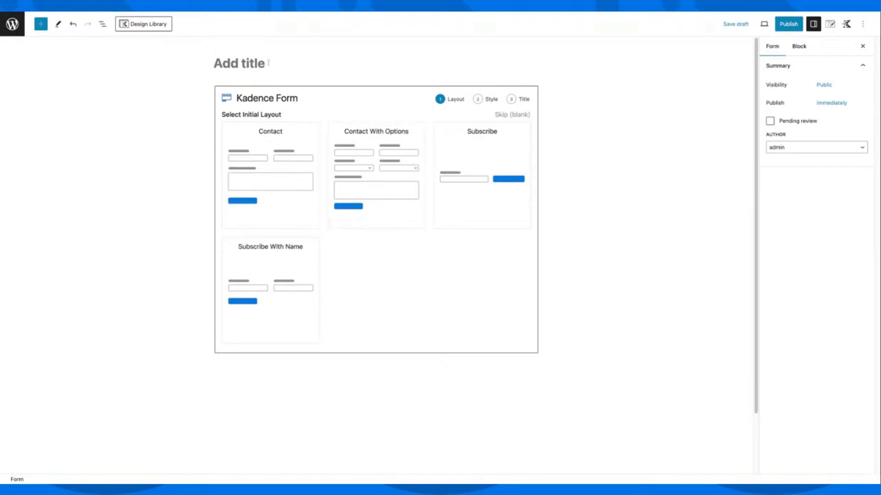
pyautogui.click(268, 63)
pyautogui.write('Form A')
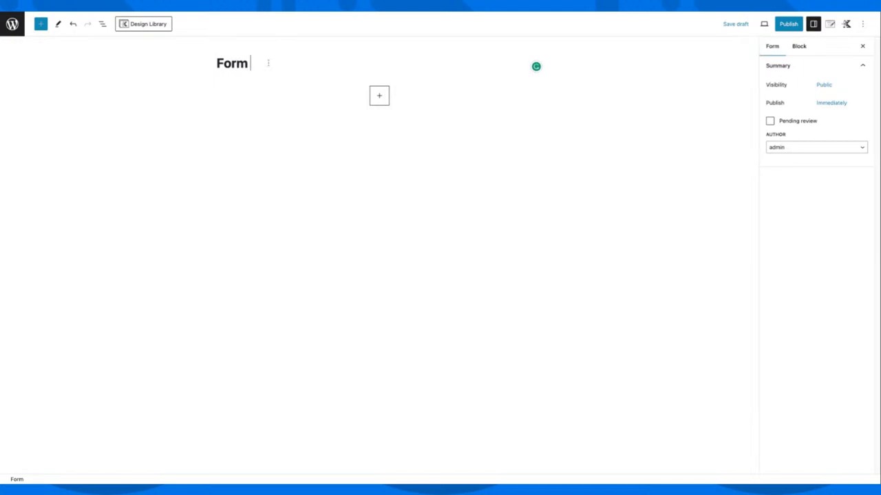
pyautogui.press('BackSpace')
pyautogui.press('BackSpace')
pyautogui.write('a title')
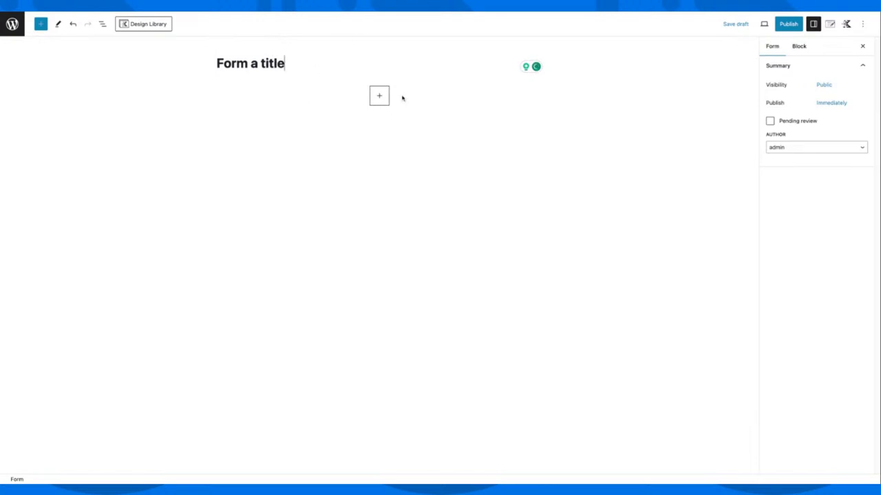
pyautogui.click(377, 99)
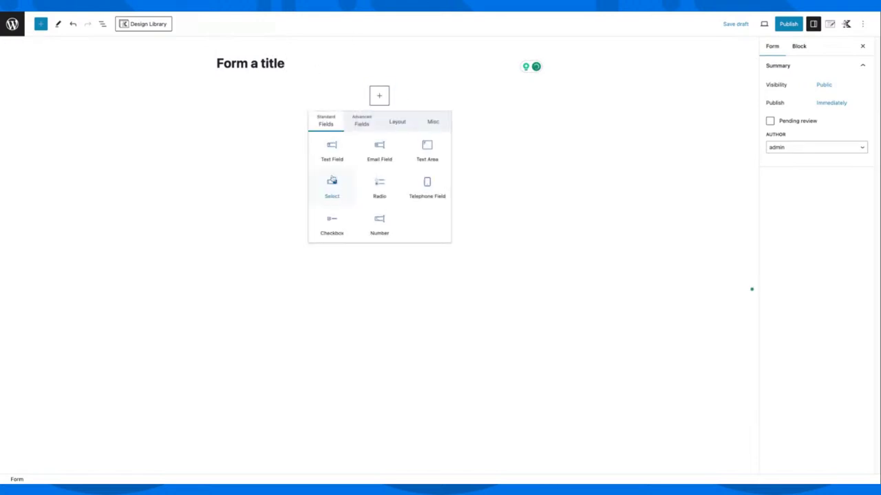
pyautogui.click(307, 69)
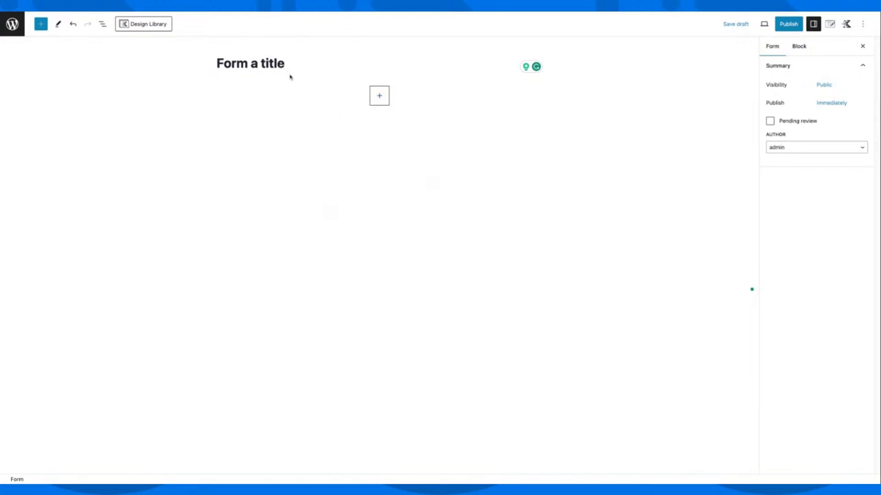
pyautogui.click(11, 12)
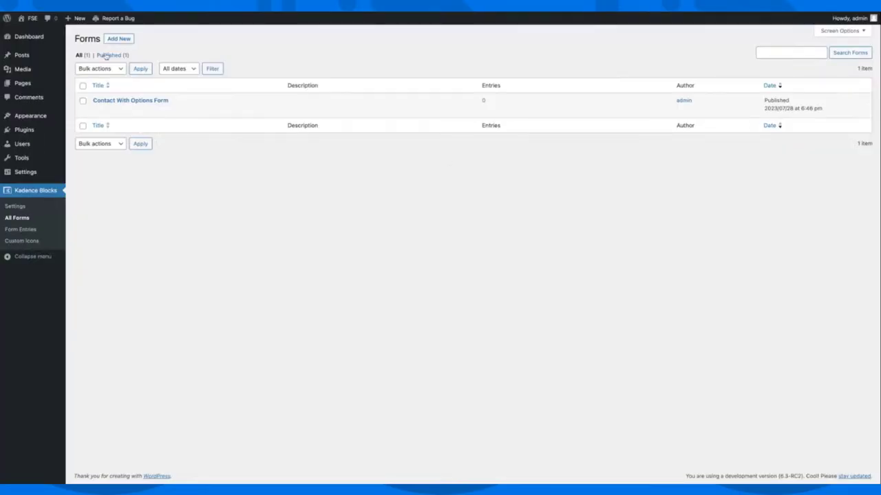
# Step: Create a new form from the Contact layout in the Infield style, titled "Contact Form", and check its Email field and submit button settings
pyautogui.hotkey('alt', 'Left')
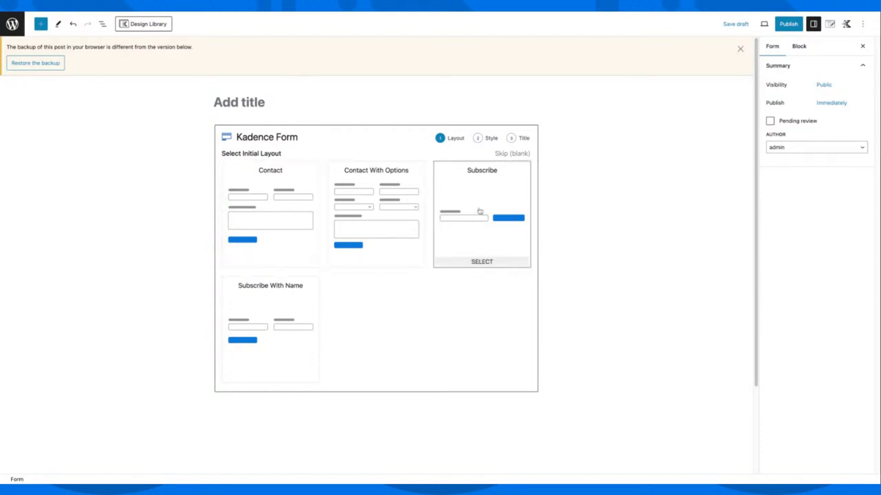
pyautogui.click(283, 218)
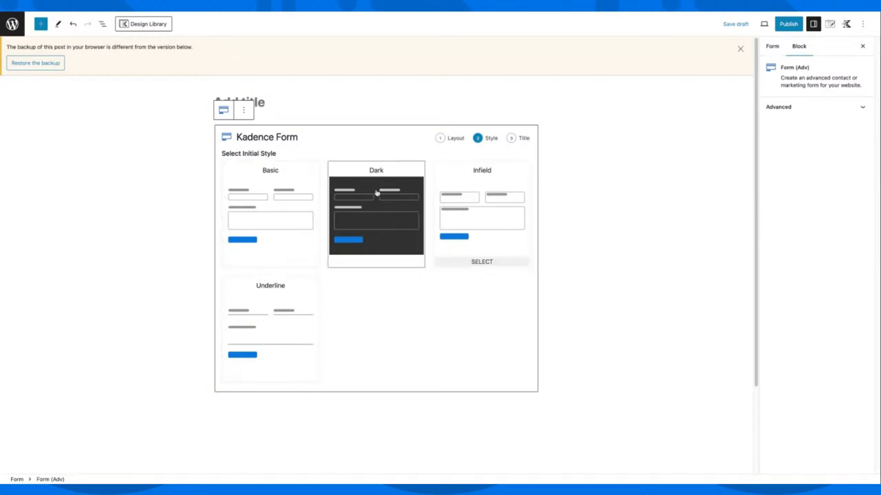
pyautogui.click(459, 232)
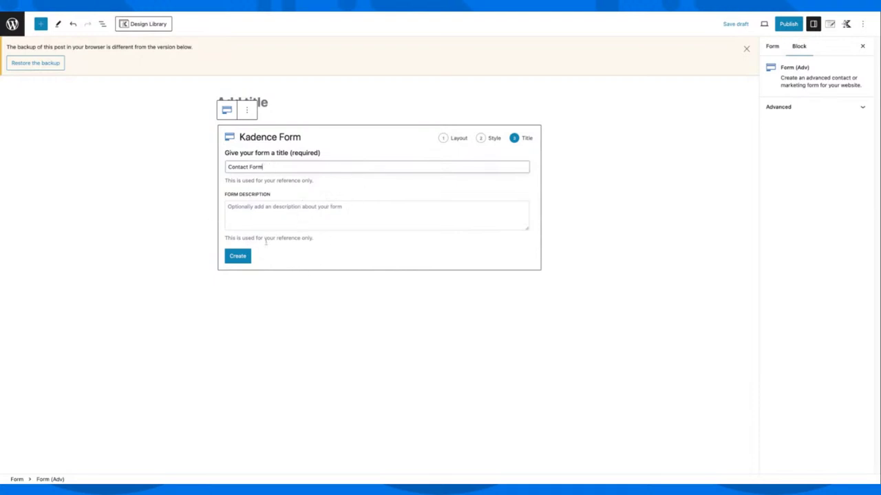
pyautogui.click(248, 256)
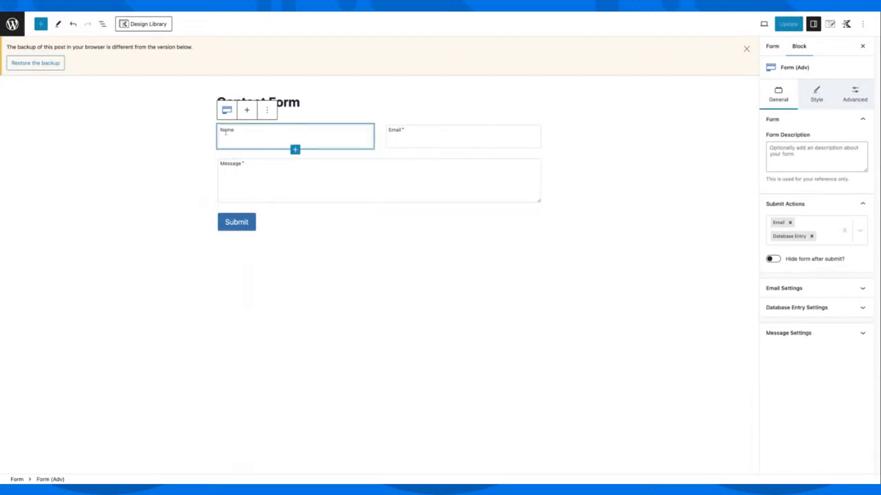
pyautogui.click(418, 134)
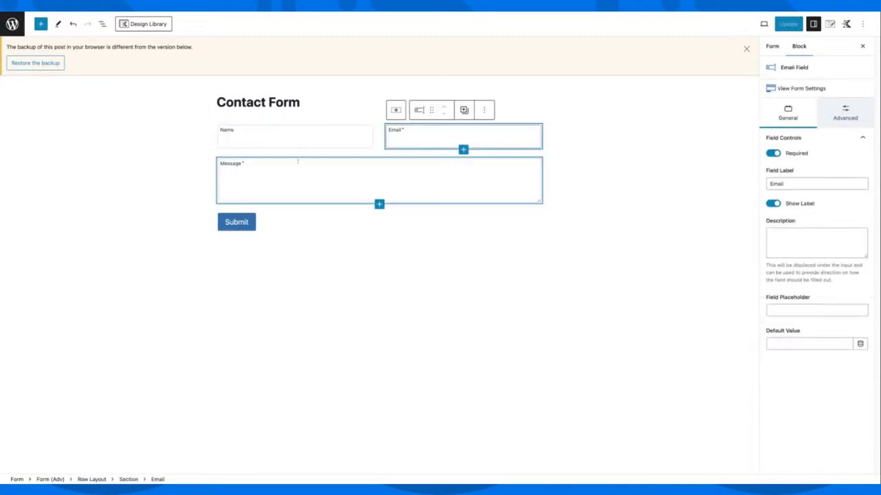
pyautogui.click(355, 229)
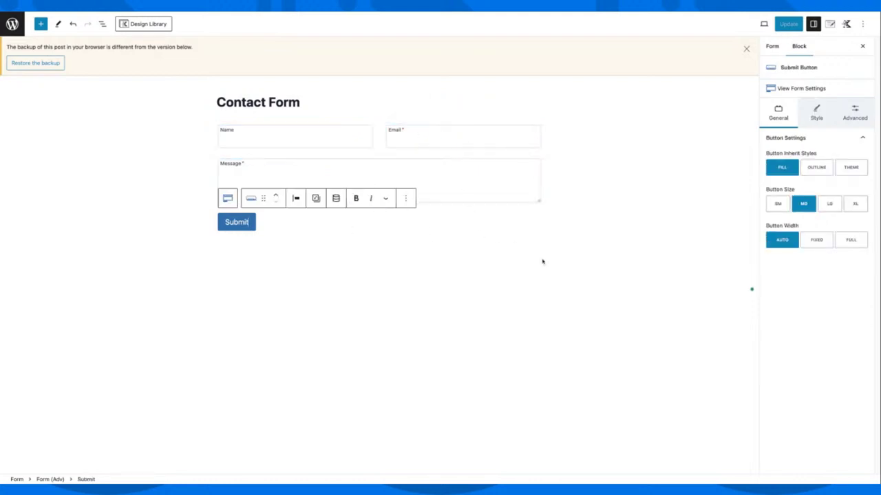
pyautogui.click(585, 229)
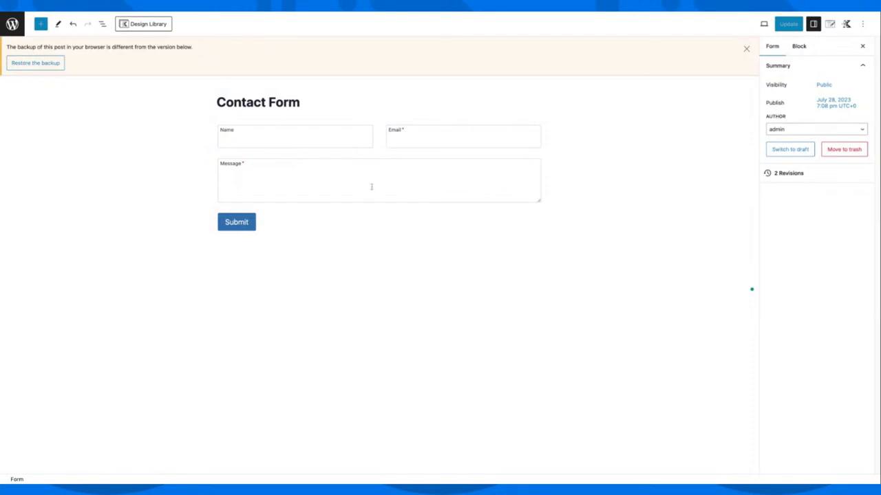
# Step: Start a new page and insert a Form (Adv) block into it
pyautogui.click(13, 25)
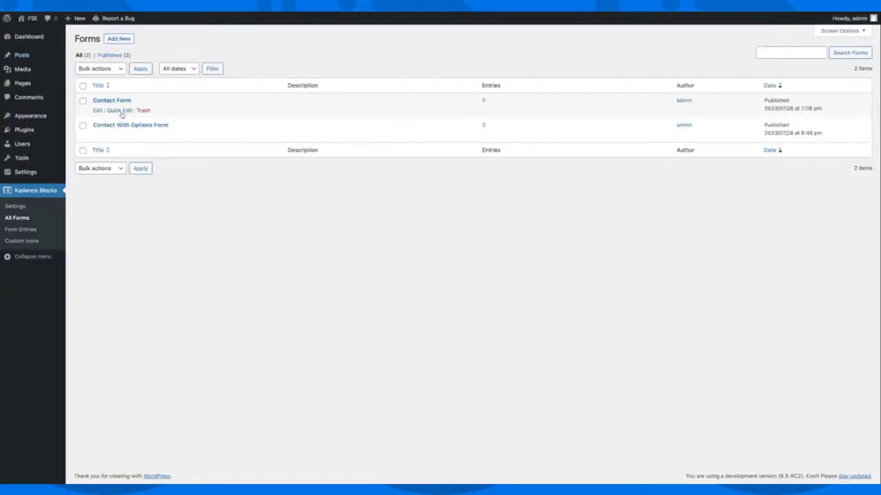
pyautogui.click(31, 84)
pyautogui.click(118, 40)
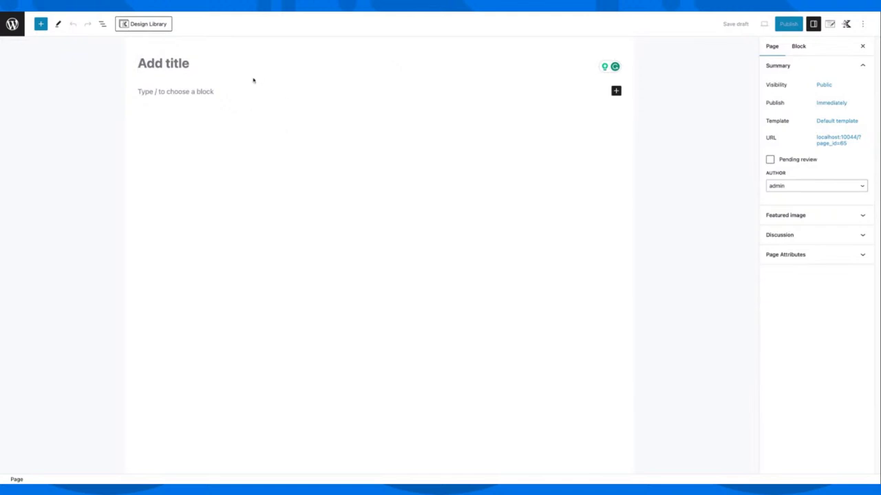
pyautogui.click(204, 92)
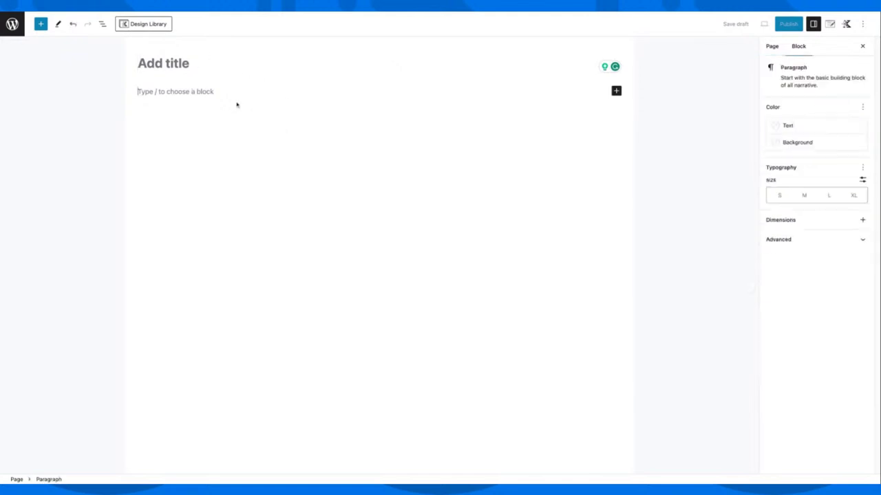
pyautogui.write('/')
pyautogui.press('Down')
pyautogui.press('Down')
pyautogui.press('Down')
pyautogui.press('Return')
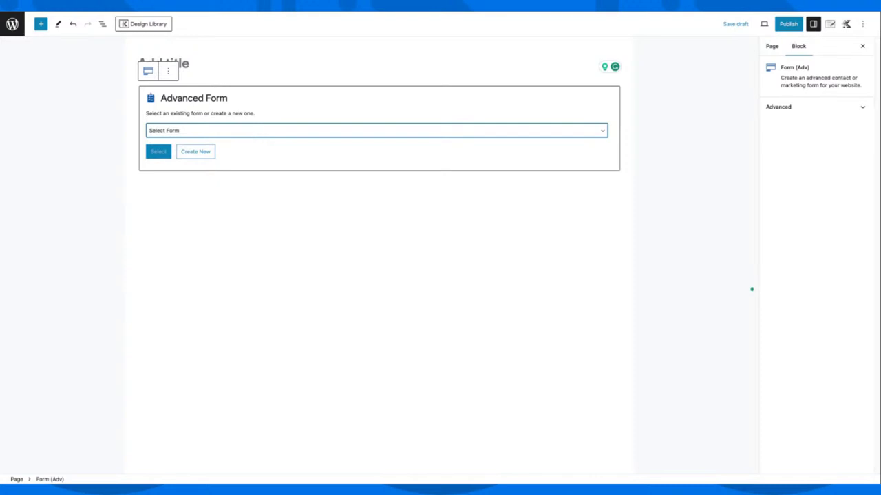
# Step: Create a new form in the block from the Subscribe layout in the Underline style, titled "Subscribe Form"
pyautogui.click(178, 152)
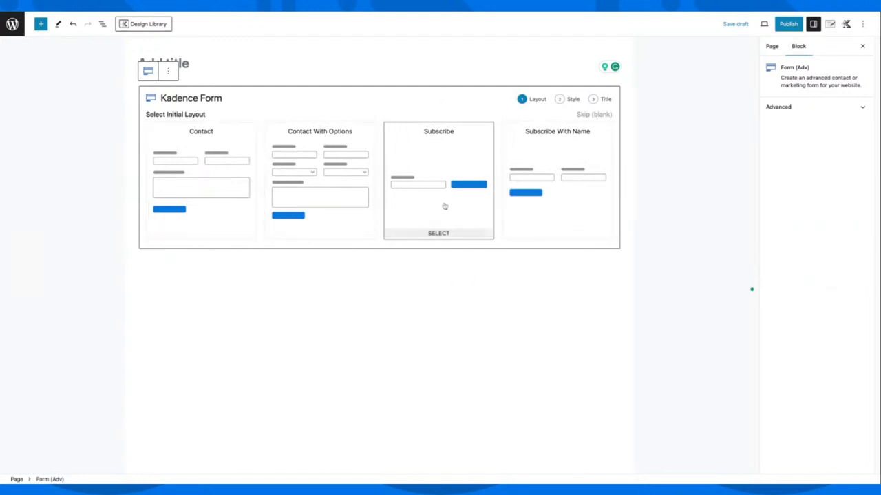
pyautogui.click(462, 173)
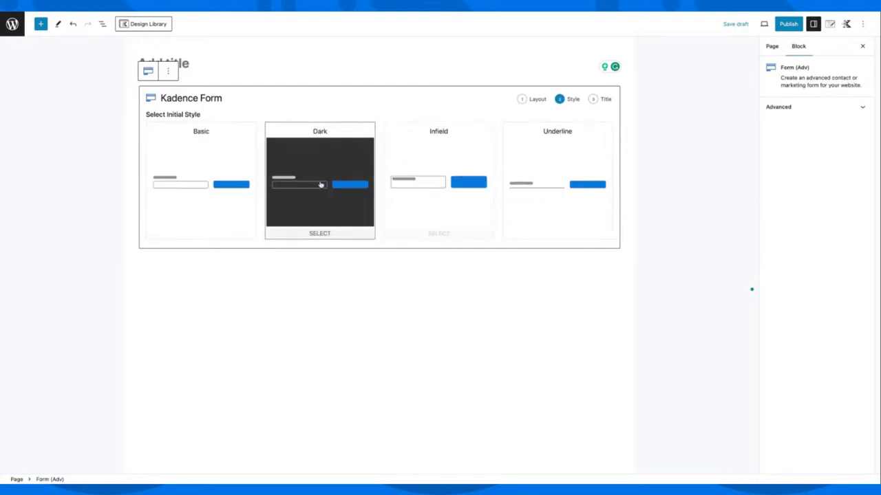
pyautogui.click(556, 180)
pyautogui.click(159, 217)
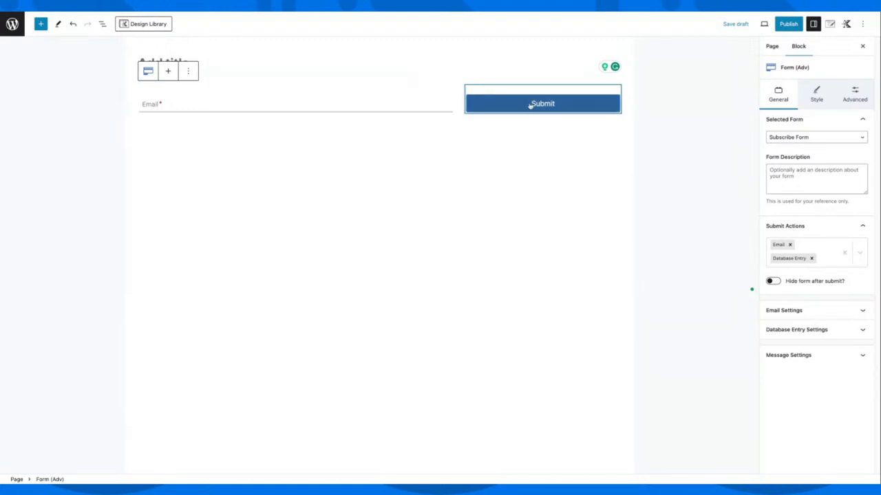
# Step: Widen the submit button's column slightly by shifting the column divider of the form's Row Layout towards the email field
pyautogui.click(466, 103)
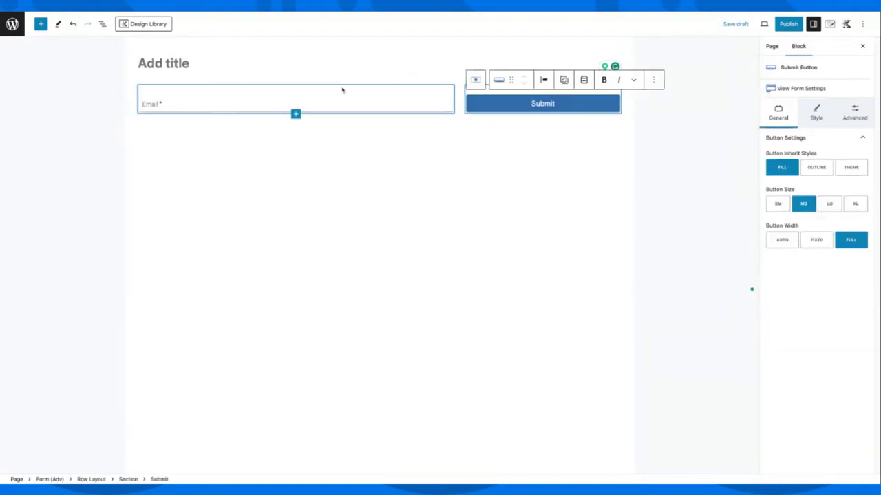
pyautogui.click(102, 24)
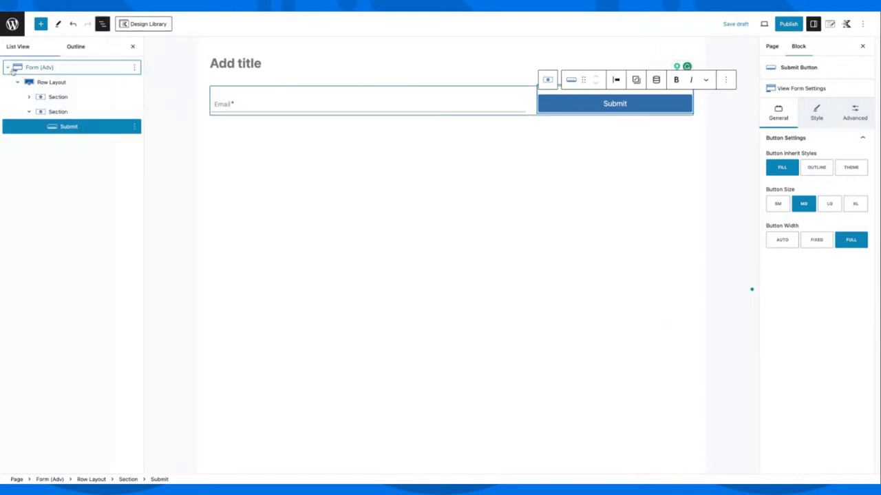
pyautogui.click(58, 84)
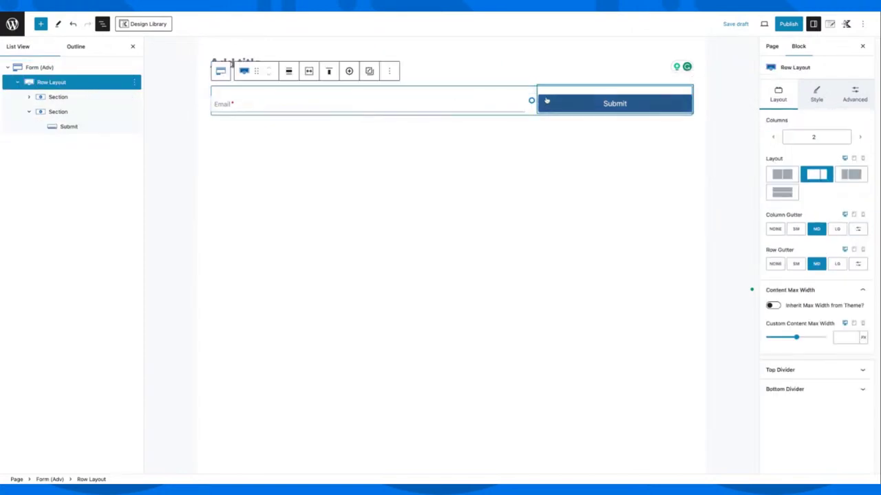
pyautogui.moveTo(531, 98)
pyautogui.mouseDown()
pyautogui.moveTo(472, 96)
pyautogui.moveTo(517, 99)
pyautogui.mouseUp()
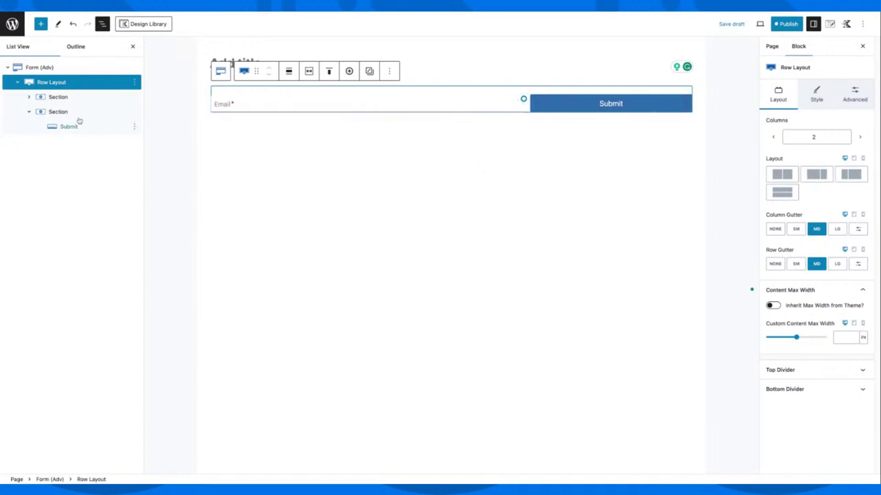
# Step: Examine the form's nested sections and fields, plus the Standard, Advanced, Layout and Misc blocks that can be added below the Email field
pyautogui.click(58, 99)
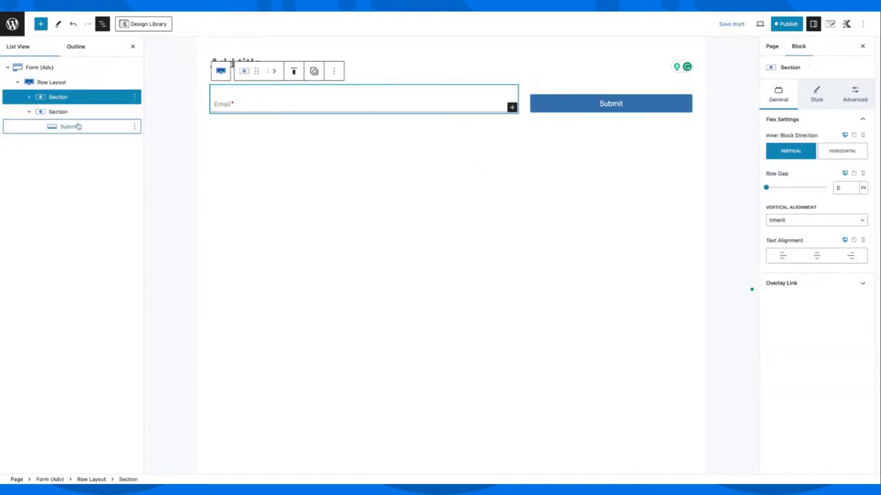
pyautogui.click(80, 125)
pyautogui.click(29, 97)
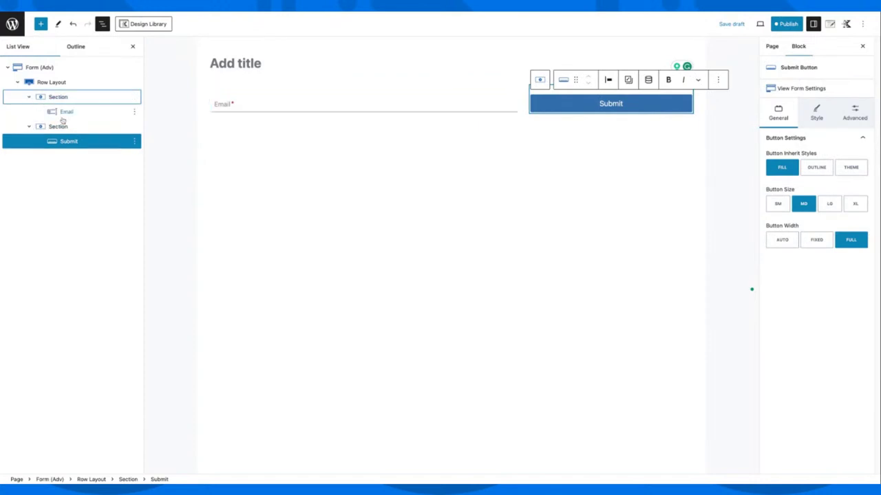
pyautogui.click(86, 111)
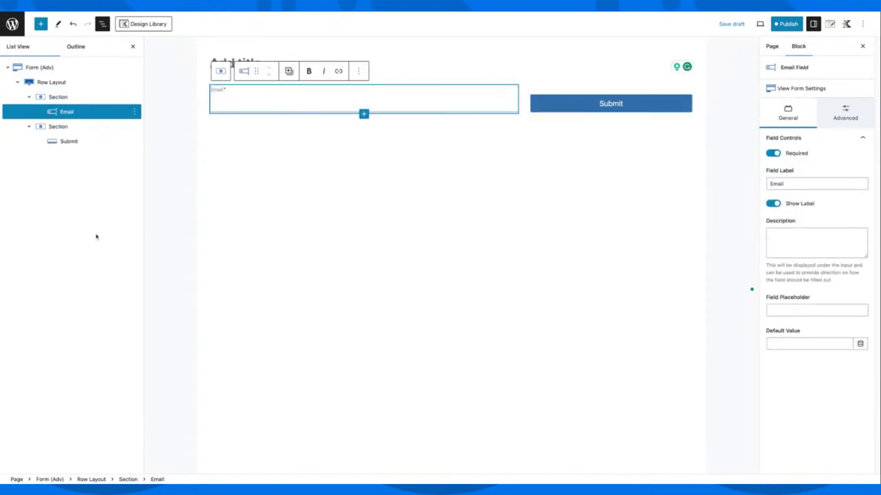
pyautogui.click(364, 113)
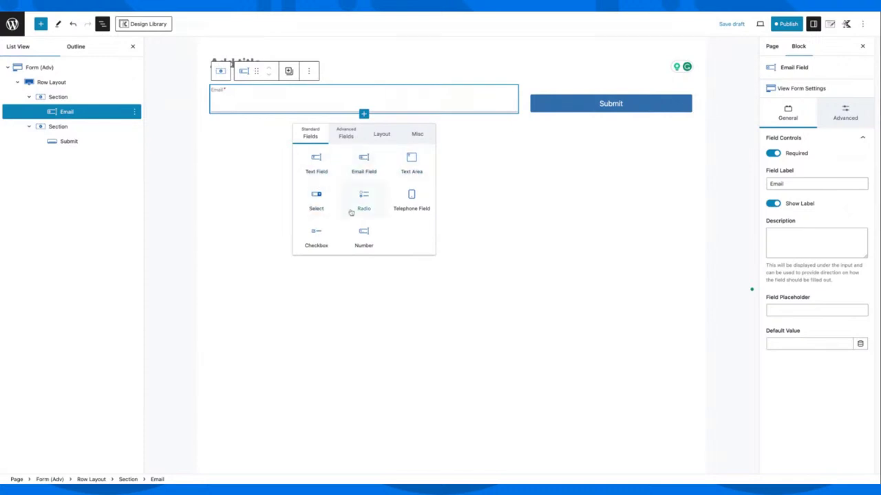
pyautogui.click(347, 141)
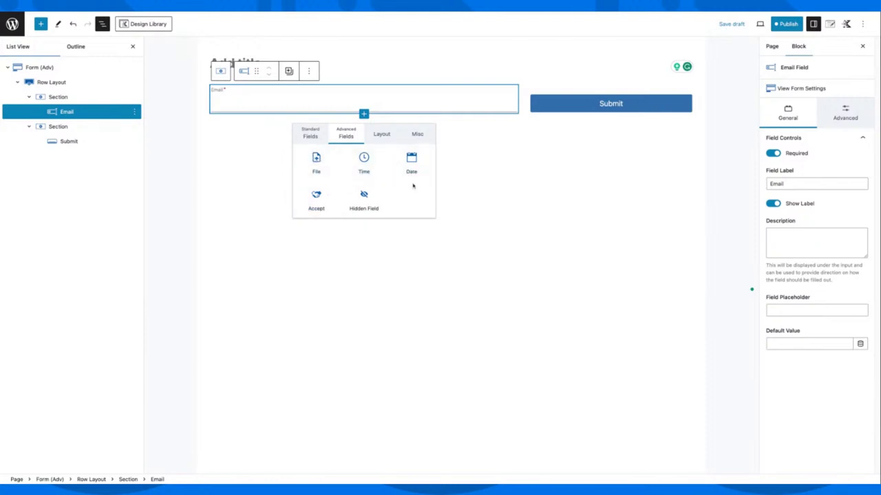
pyautogui.click(382, 138)
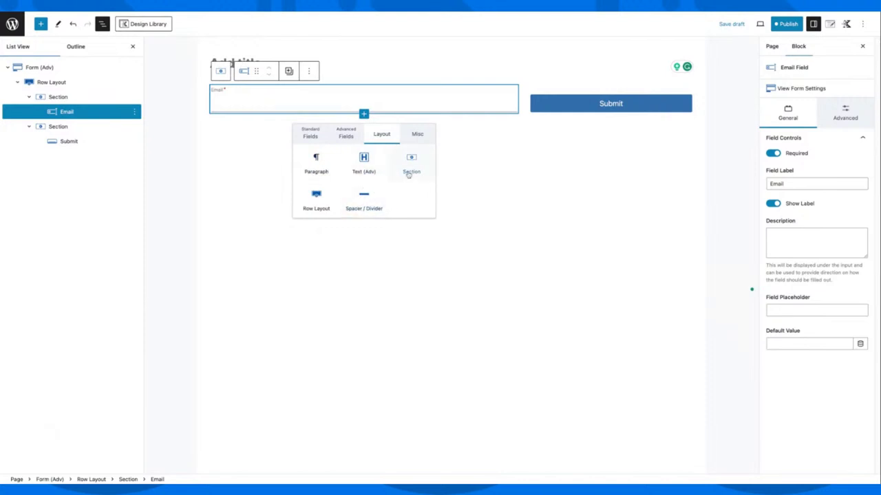
pyautogui.click(418, 135)
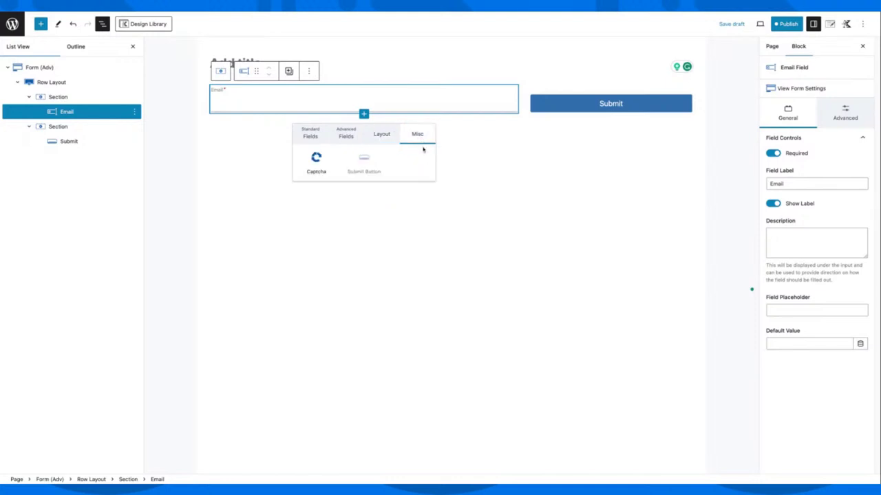
# Step: Try out a Captcha block below the Email field and delete it
pyautogui.click(311, 168)
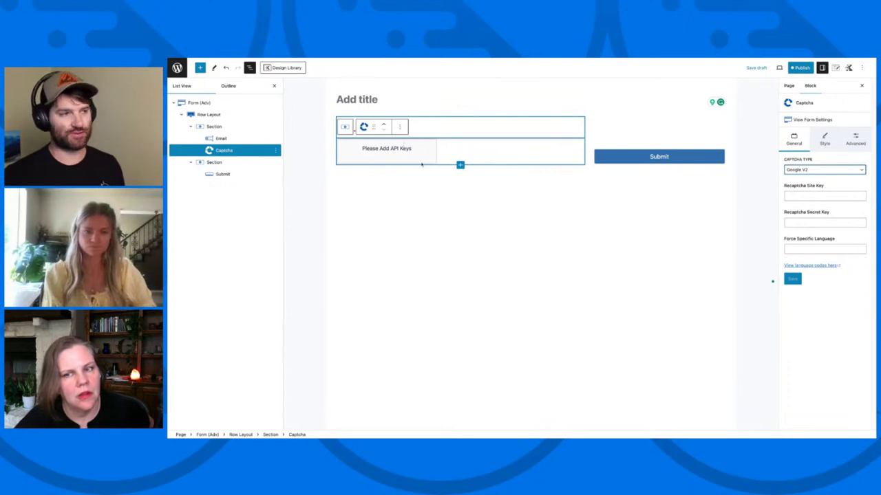
pyautogui.click(400, 128)
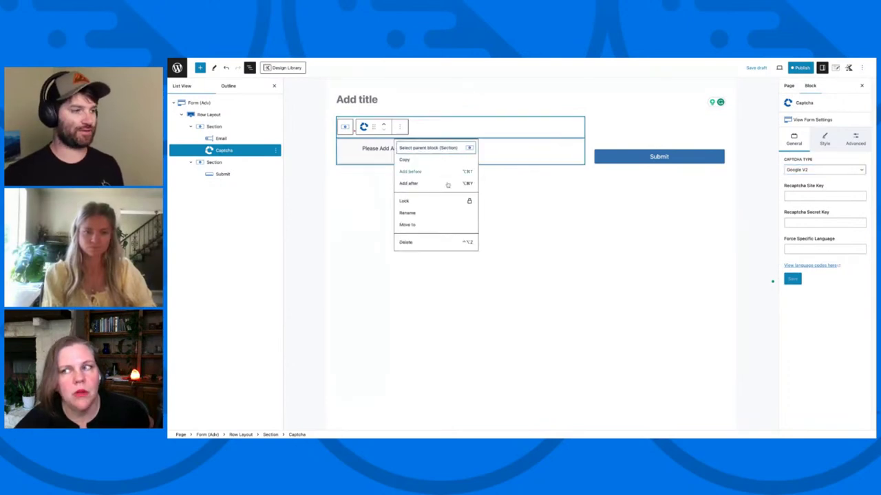
pyautogui.click(406, 242)
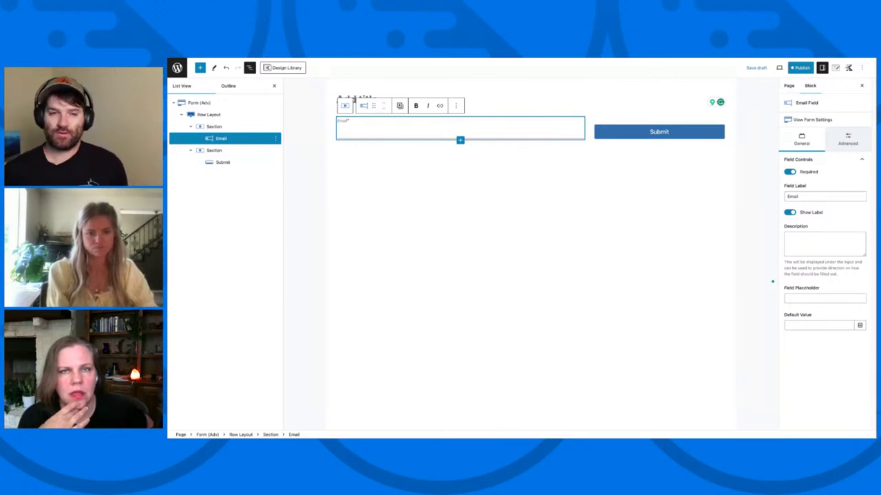
# Step: Save the page as a draft
pyautogui.hotkey('ctrl', 's')
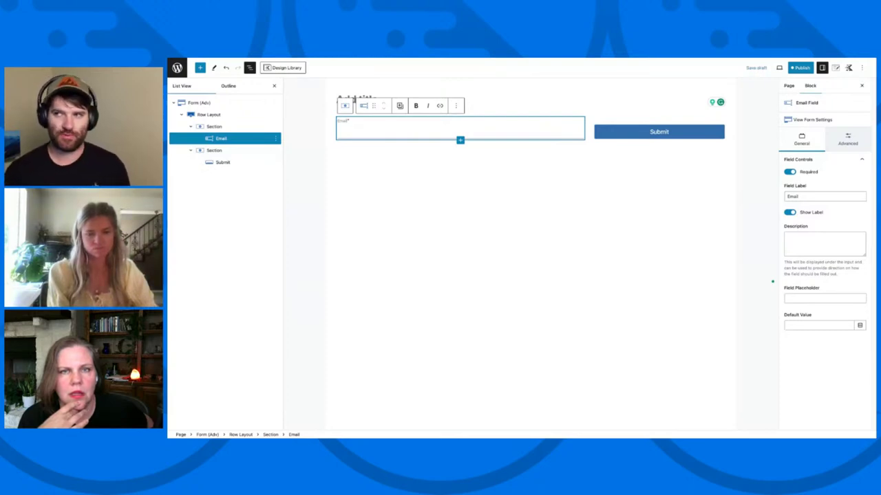
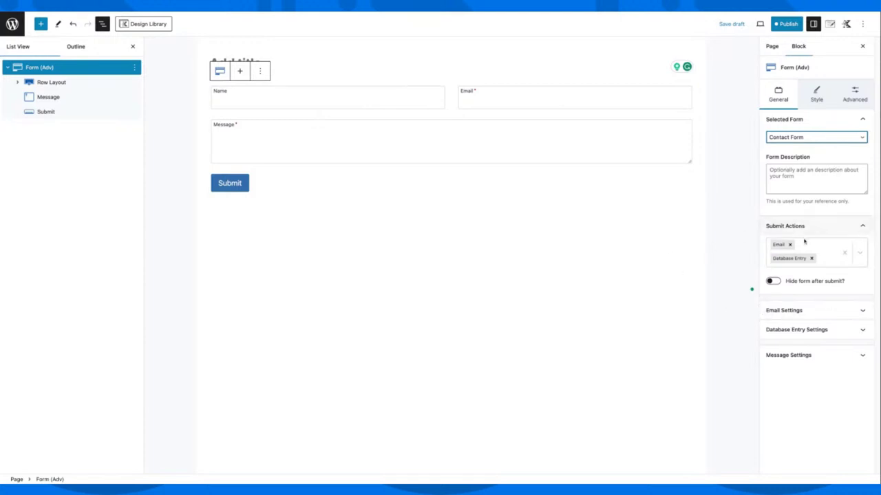
# Step: Check the submit actions offered for the Contact Form and try out hiding the form after submit
pyautogui.click(830, 251)
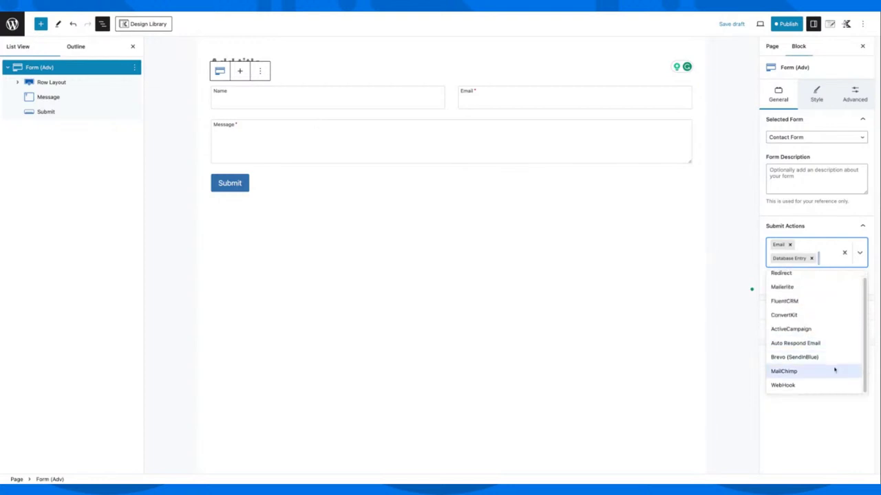
pyautogui.click(833, 217)
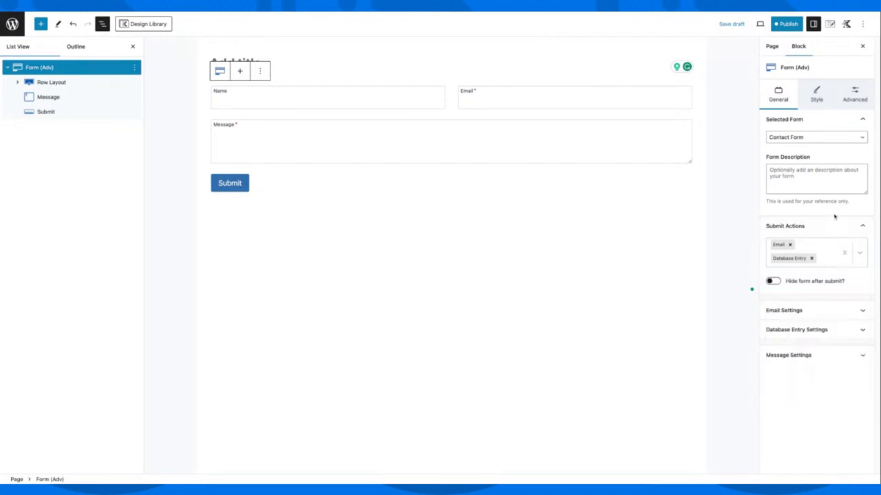
pyautogui.click(773, 281)
pyautogui.click(773, 281)
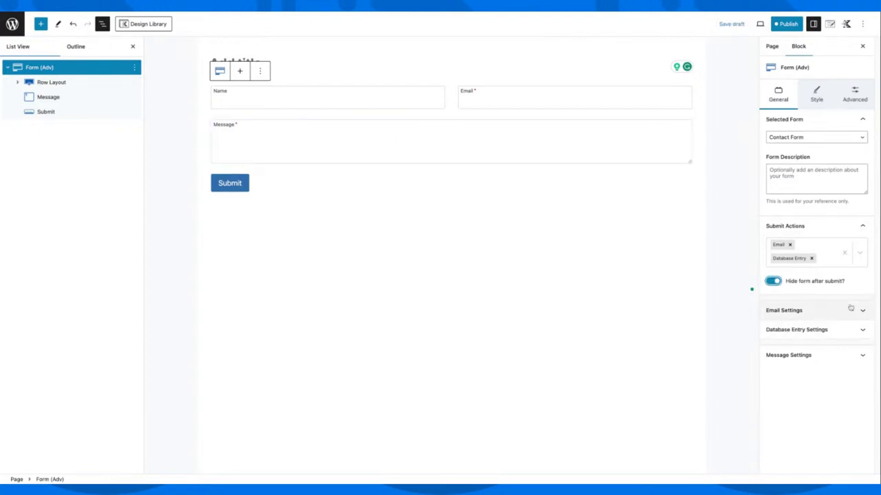
pyautogui.click(774, 282)
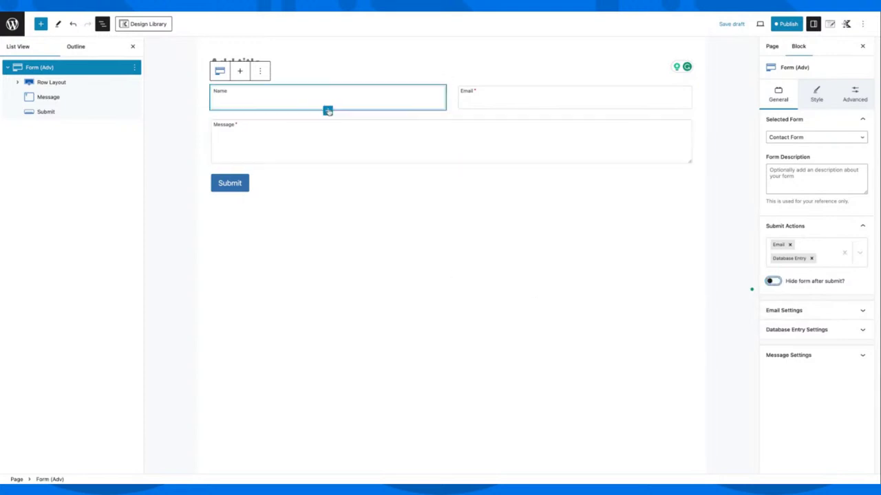
# Step: Publish the page together with the Subscribe Form changes and view the live page
pyautogui.click(788, 24)
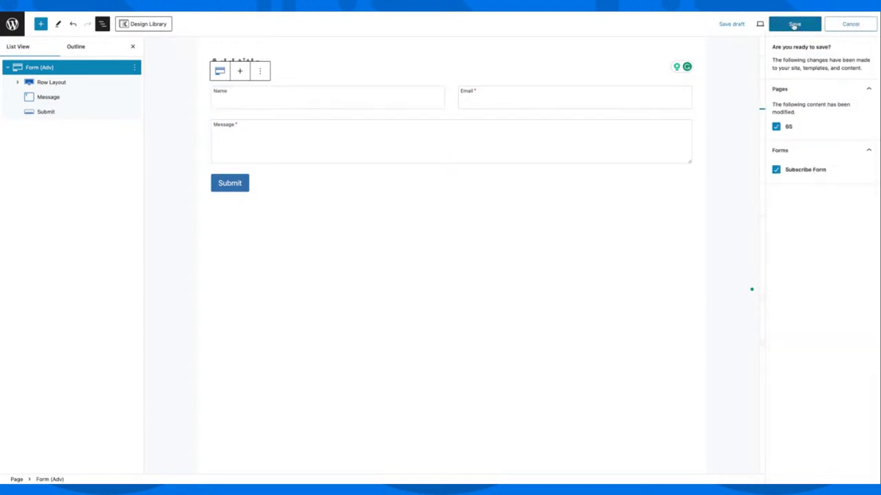
pyautogui.click(792, 25)
pyautogui.click(789, 24)
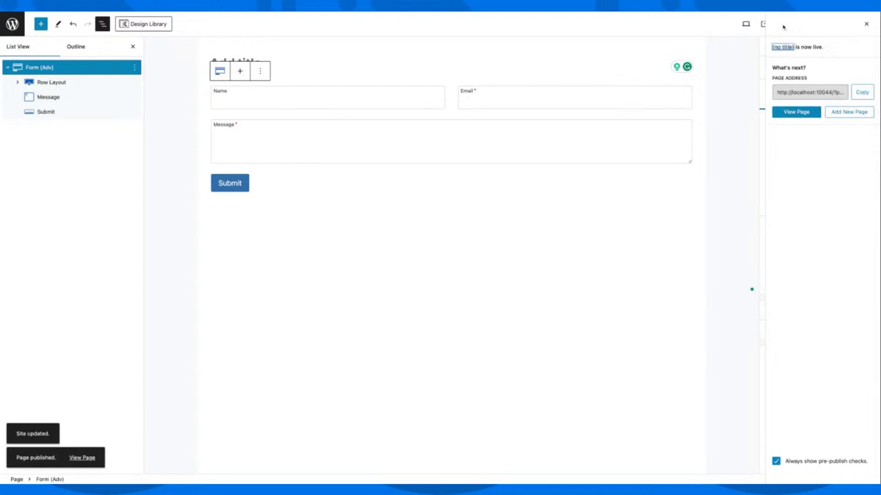
pyautogui.click(798, 112)
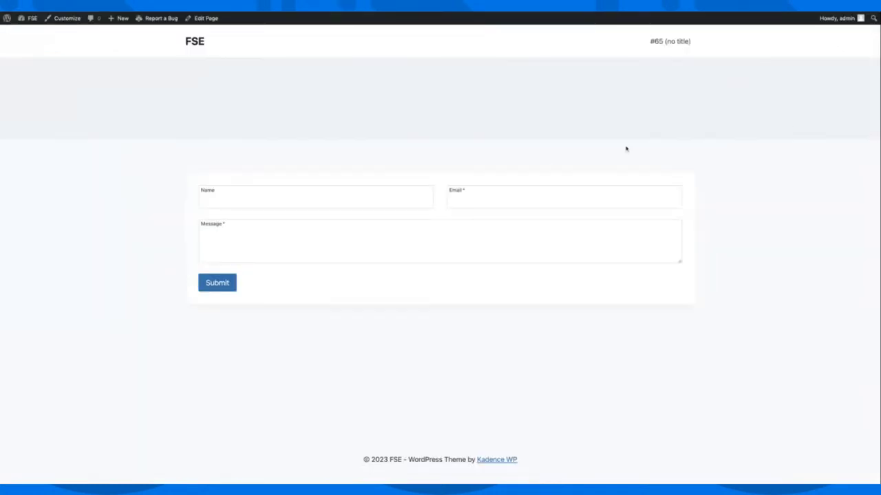
# Step: Fill in the live contact form with "Name" as the name and a sample email address
pyautogui.click(313, 197)
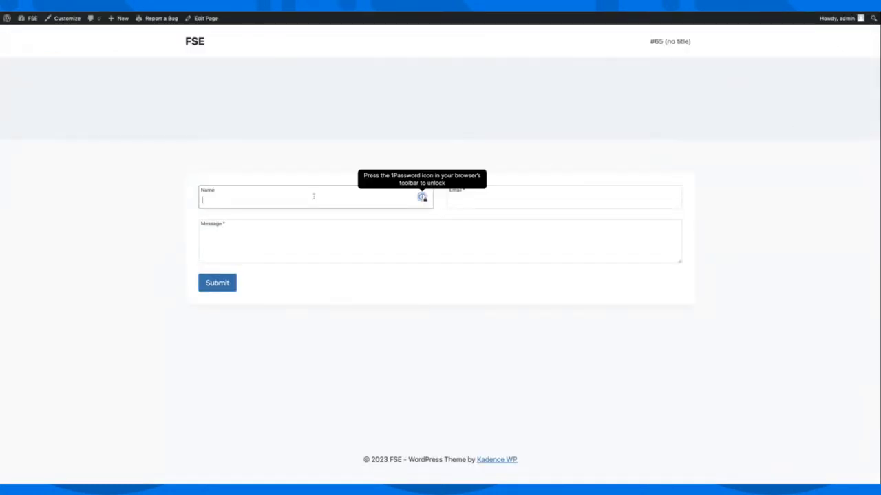
pyautogui.write('Name')
pyautogui.press('Tab')
pyautogui.write('ema')
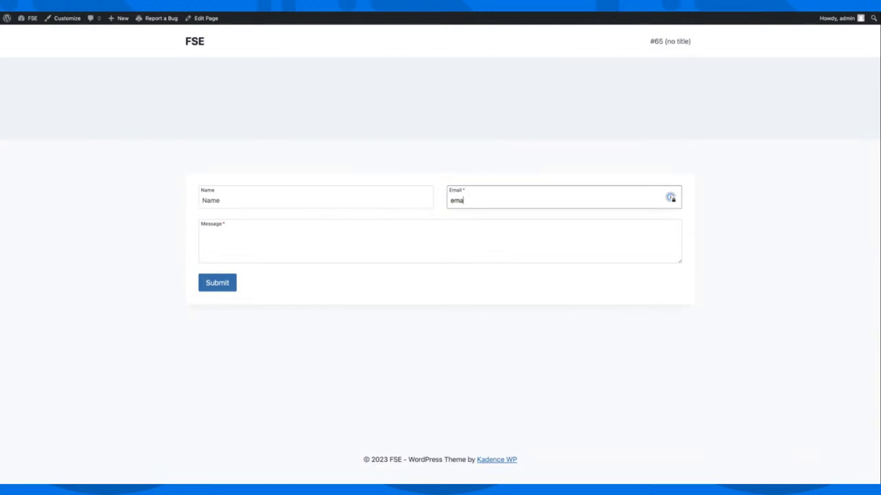
pyautogui.write('il@')
pyautogui.write('eamil')
pyautogui.press('BackSpace')
pyautogui.press('BackSpace')
pyautogui.press('BackSpace')
pyautogui.press('BackSpace')
pyautogui.write('mail.com')
# Step: Enter "Message" as the message, submit the contact form and highlight the submission notice
pyautogui.press('Tab')
pyautogui.write('Message')
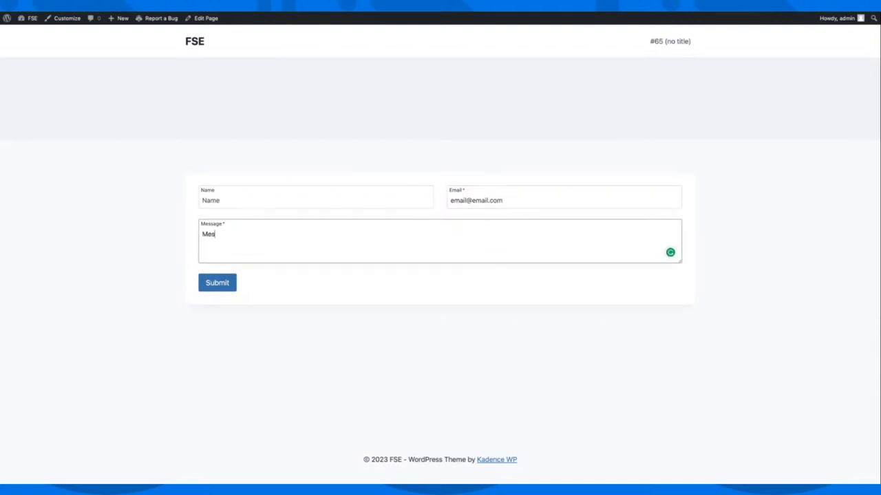
pyautogui.click(230, 282)
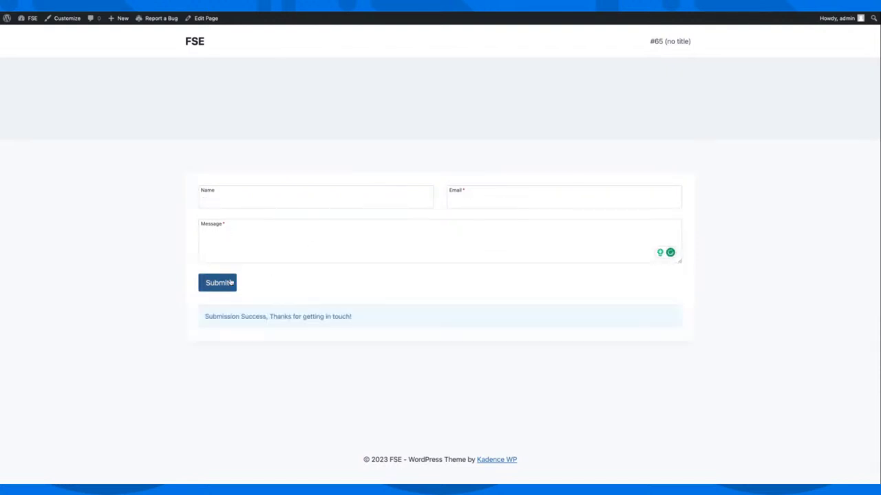
pyautogui.moveTo(205, 317); pyautogui.dragTo(394, 370)
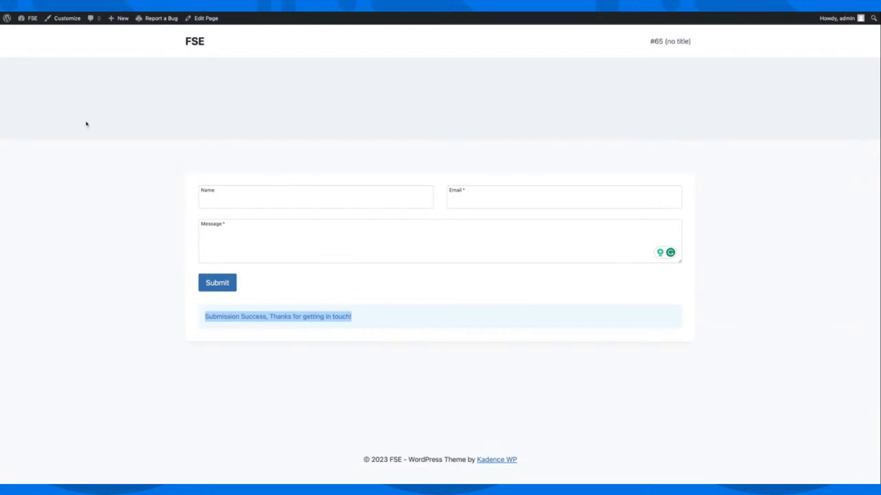
# Step: Return to editing the page, turn on hiding the Contact Form after submit, and save the change
pyautogui.click(206, 18)
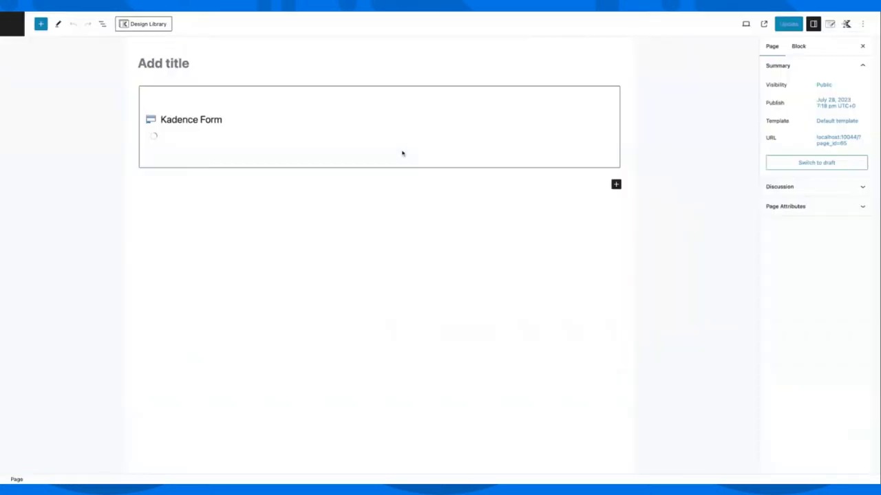
pyautogui.click(353, 174)
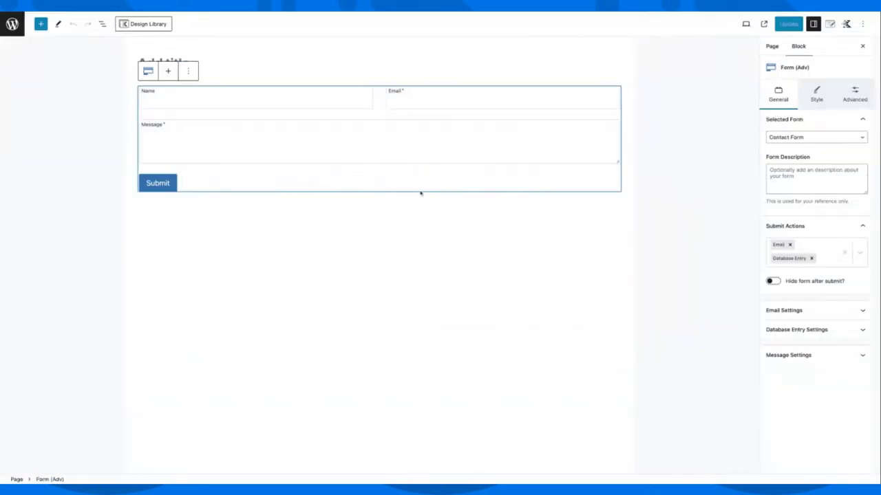
pyautogui.click(772, 280)
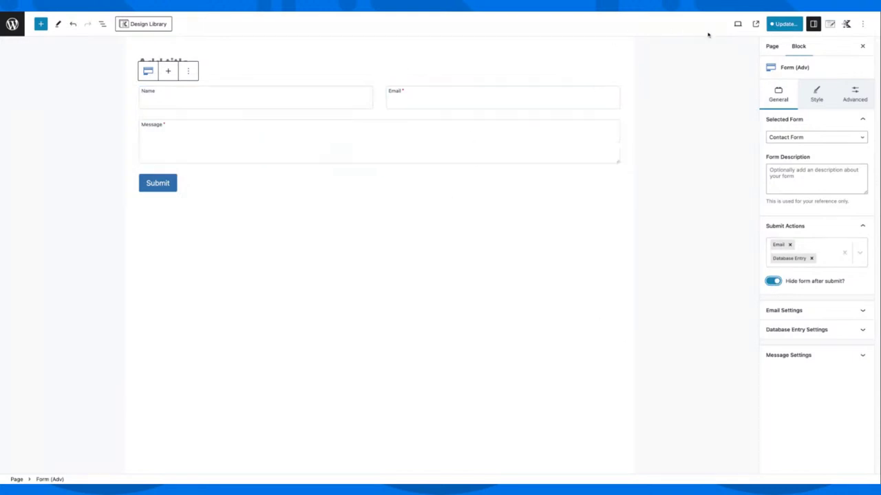
pyautogui.click(784, 24)
pyautogui.click(786, 25)
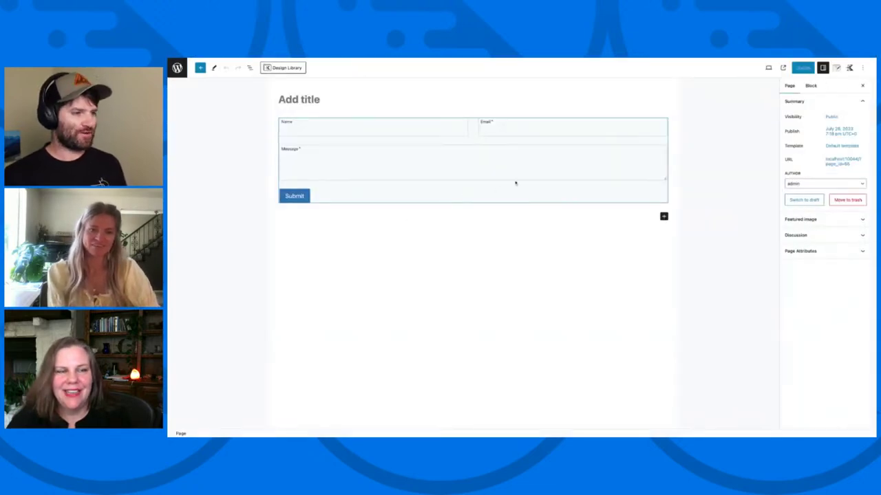
# Step: Turn off hiding the Contact Form after submit, save the change and view the live page
pyautogui.click(516, 193)
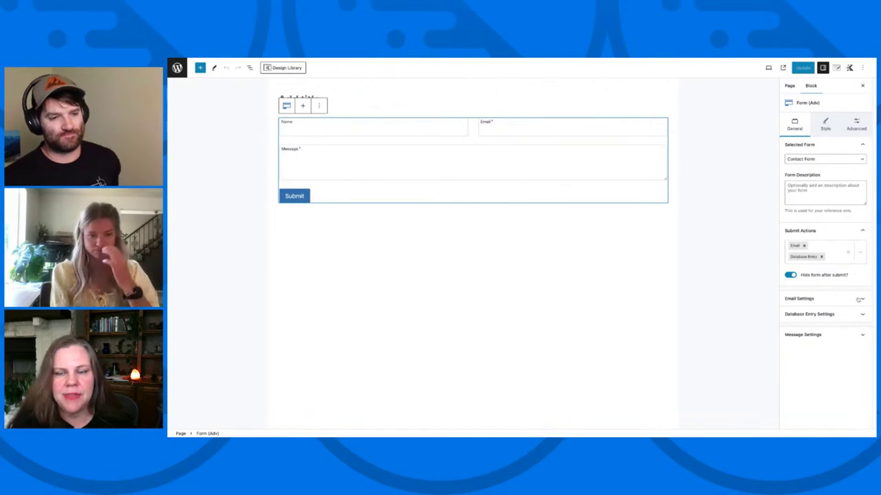
pyautogui.click(790, 275)
pyautogui.click(798, 68)
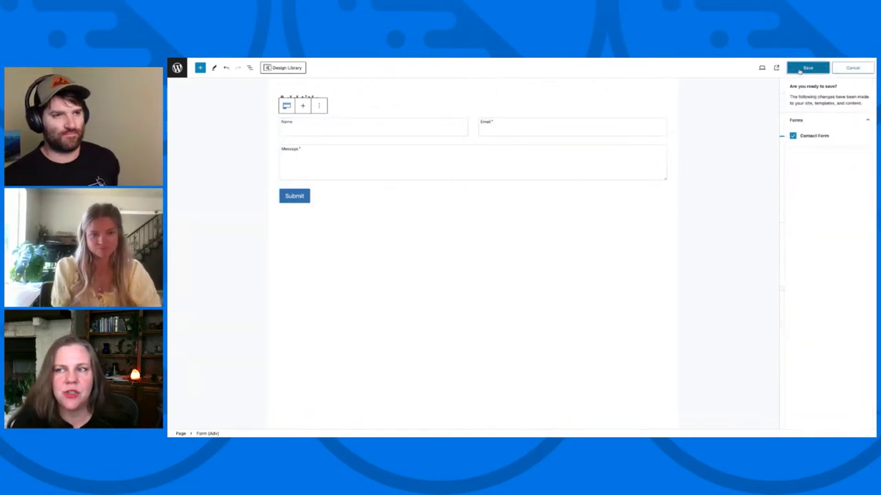
pyautogui.click(796, 68)
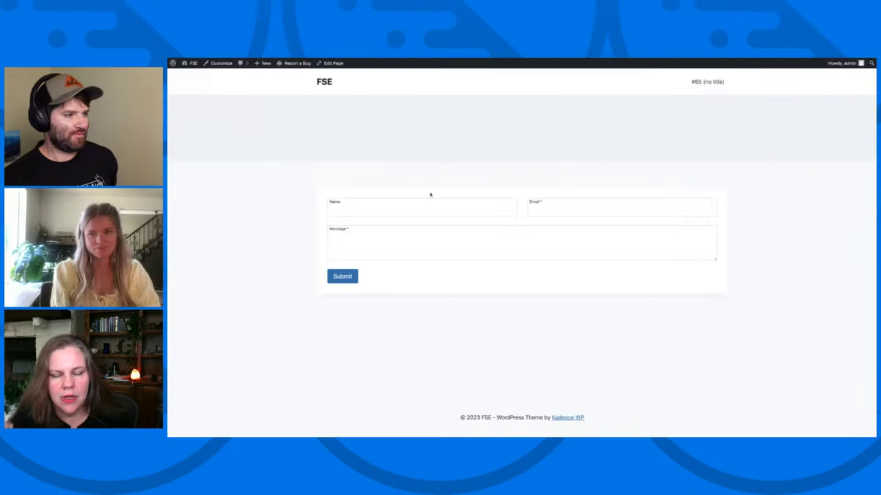
pyautogui.click(421, 208)
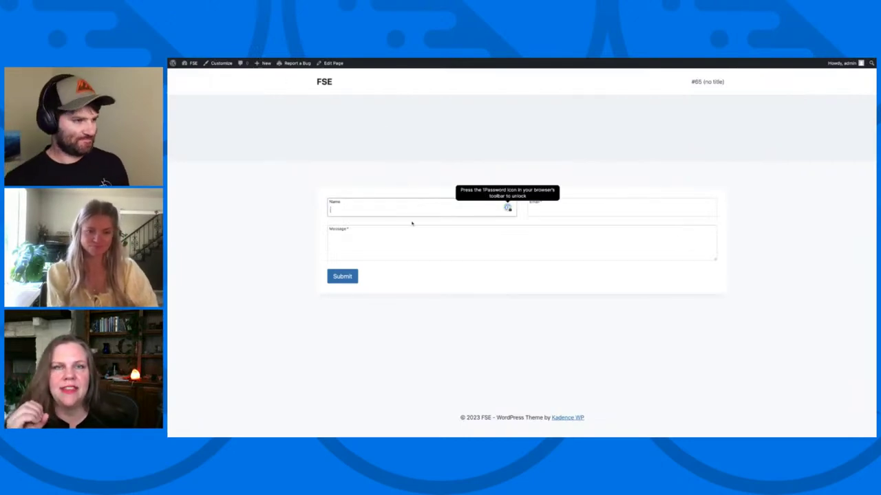
# Step: Return to editing the page and open the style settings of the contact form block
pyautogui.click(332, 62)
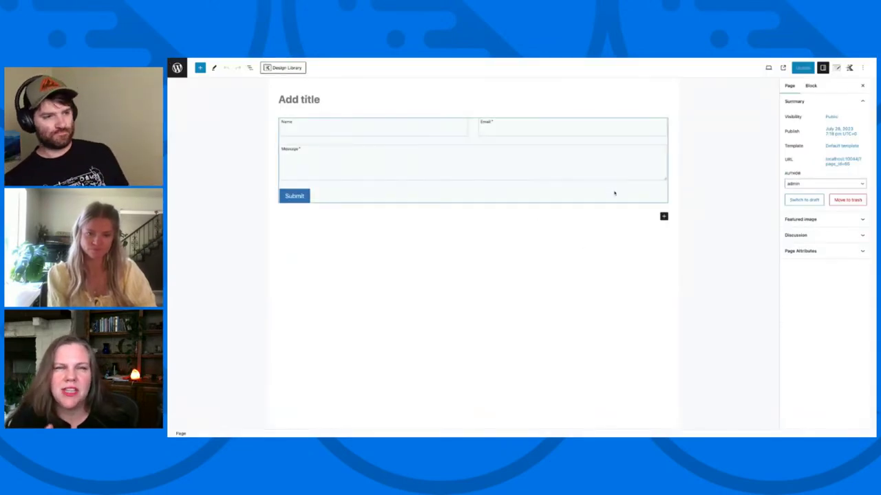
pyautogui.click(614, 193)
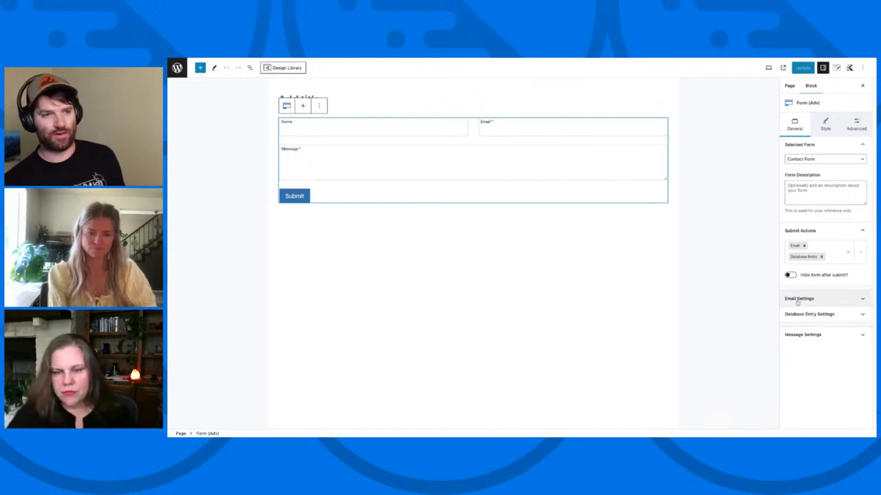
pyautogui.click(823, 130)
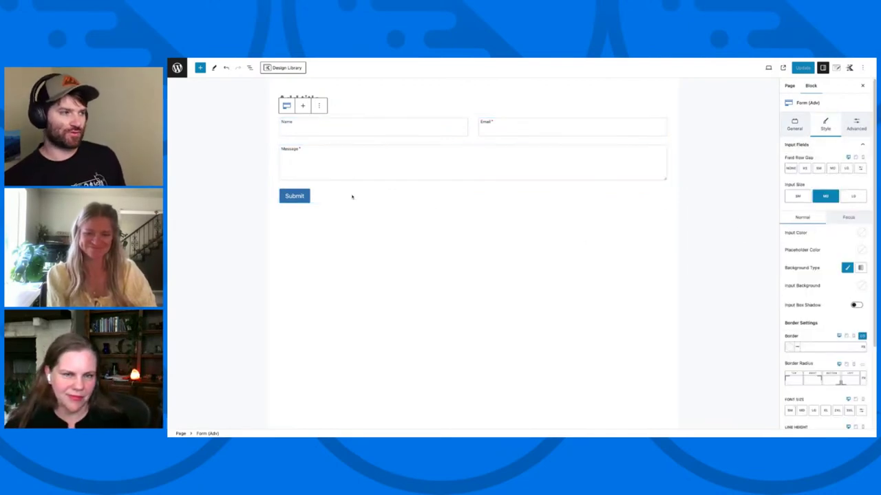
# Step: Add a Checkbox field below the Name field with the options "Here", "again" and "this"
pyautogui.click(472, 126)
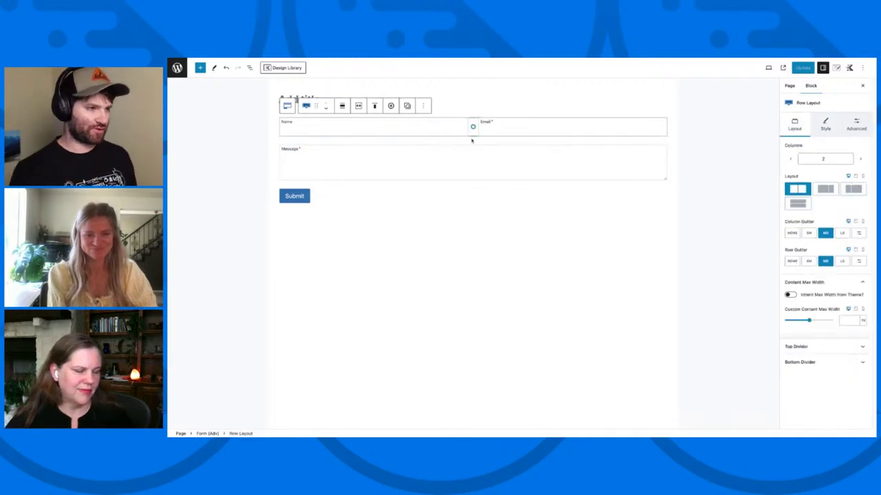
pyautogui.click(373, 138)
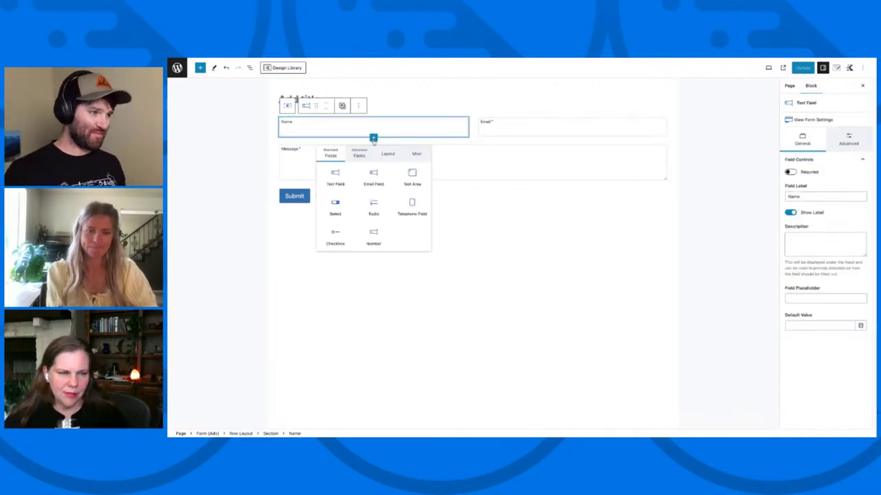
pyautogui.click(336, 242)
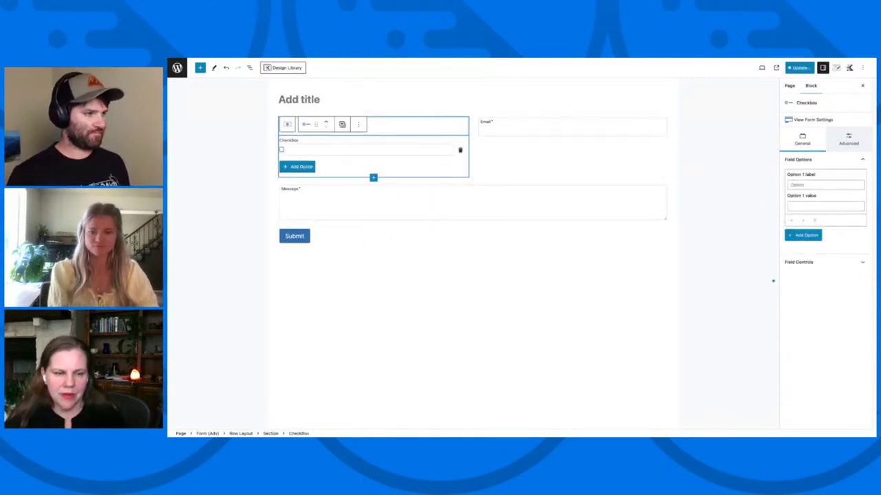
pyautogui.click(339, 148)
pyautogui.write('Here')
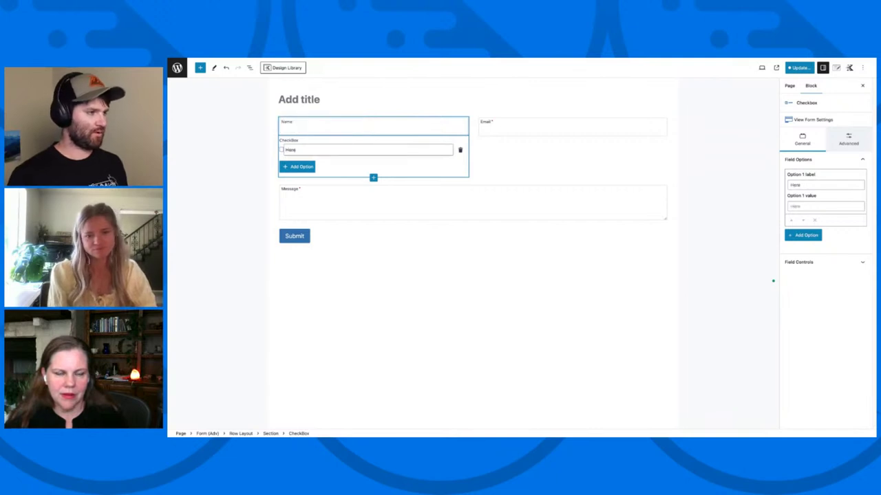
pyautogui.click(303, 167)
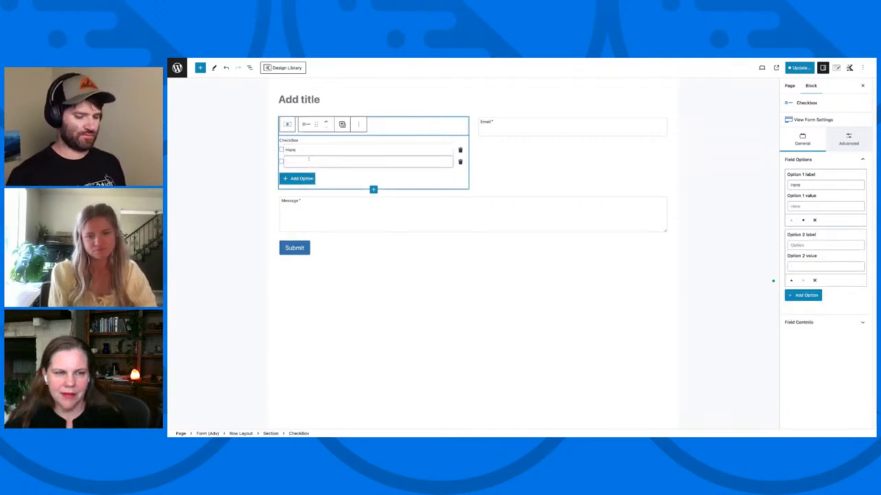
pyautogui.write('again')
pyautogui.click(303, 178)
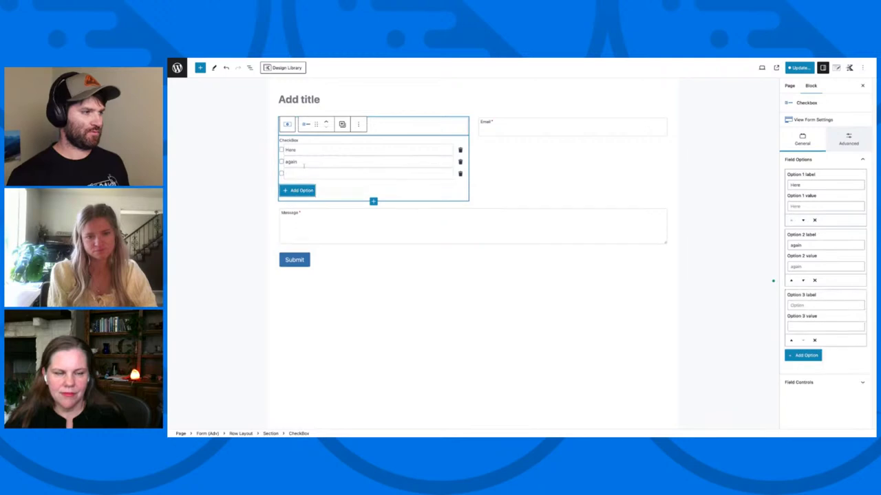
pyautogui.write('this')
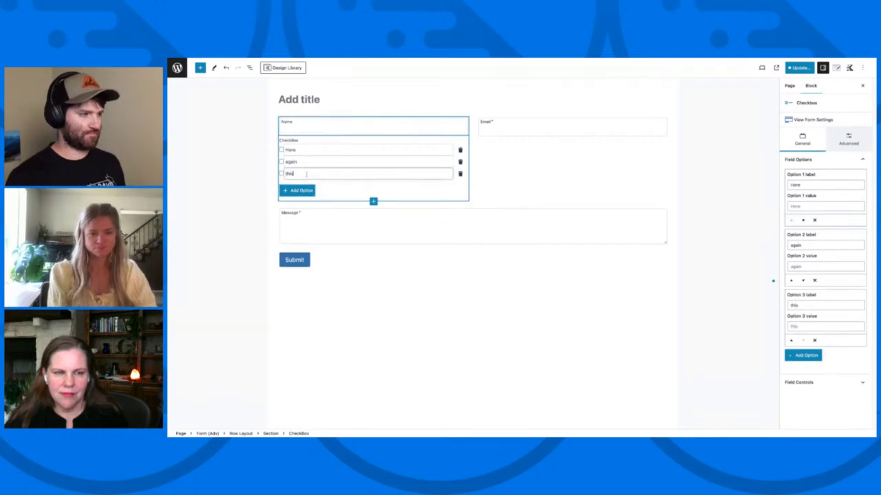
# Step: Save the Contact Form changes and select the Message field
pyautogui.click(799, 67)
pyautogui.click(806, 67)
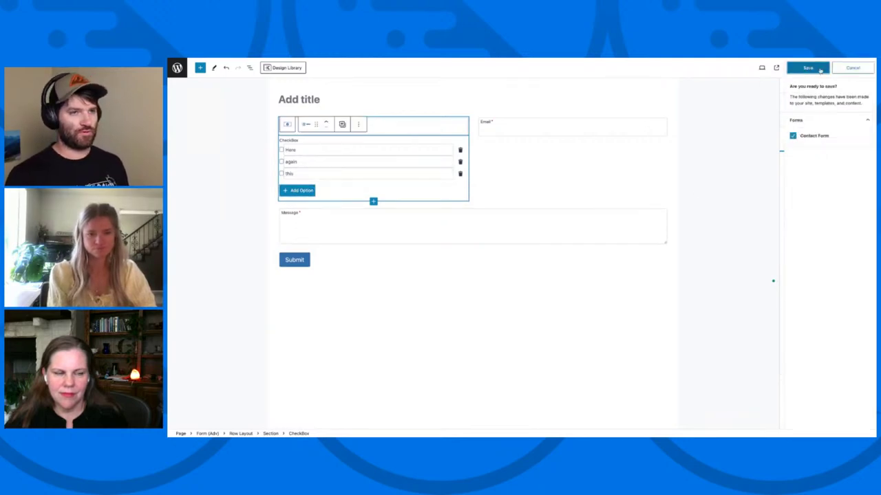
pyautogui.click(549, 211)
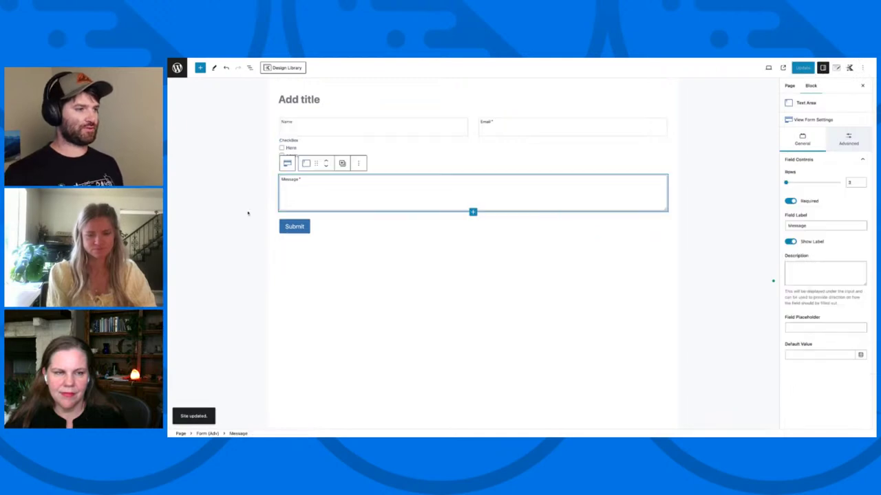
pyautogui.click(358, 163)
# Step: Go from the Checkbox field to the form's settings and examine the input, border, font and label style options
pyautogui.click(288, 141)
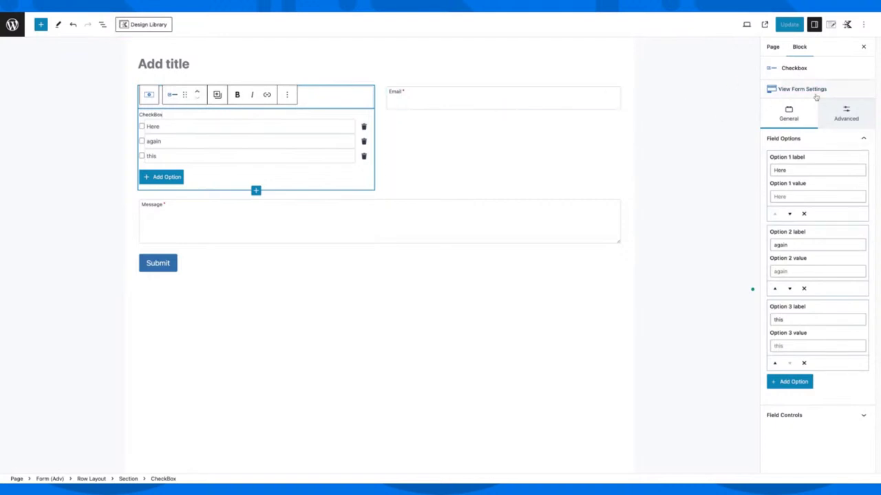
pyautogui.click(788, 90)
pyautogui.scroll(-2, 820, 389)
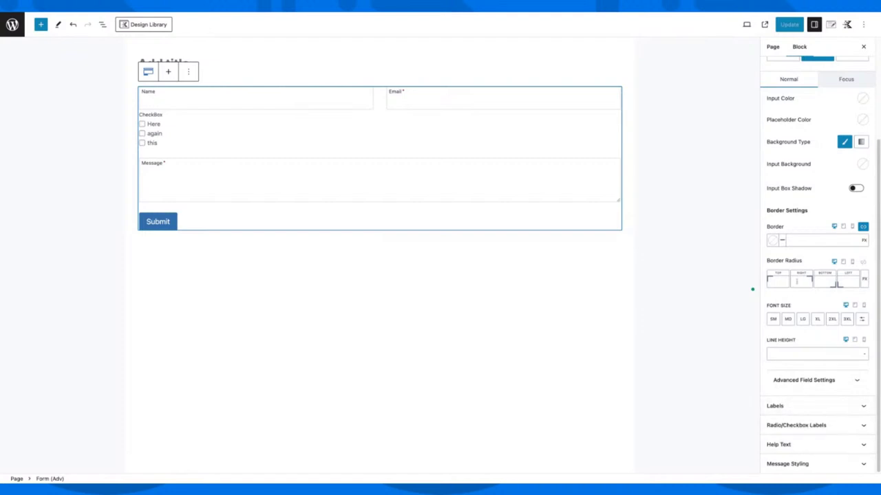
pyautogui.scroll(2, 794, 403)
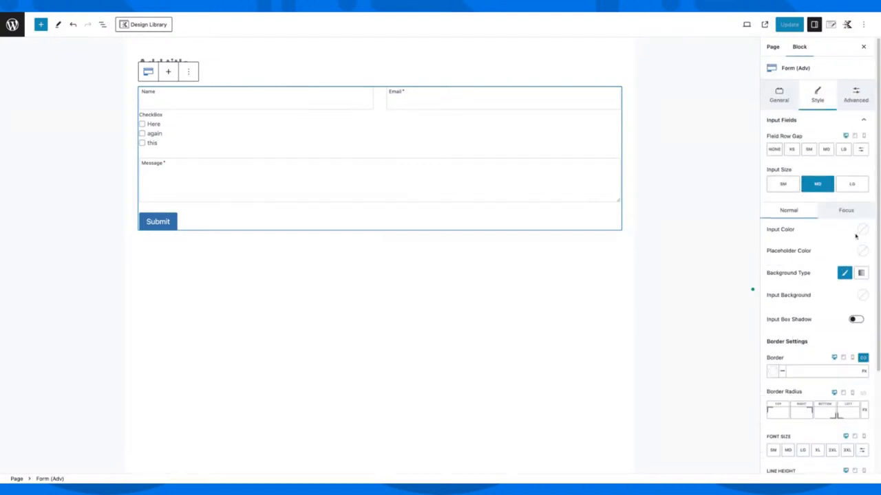
# Step: Set the contact form's input background to the blue palette color 2B6CB0
pyautogui.click(862, 294)
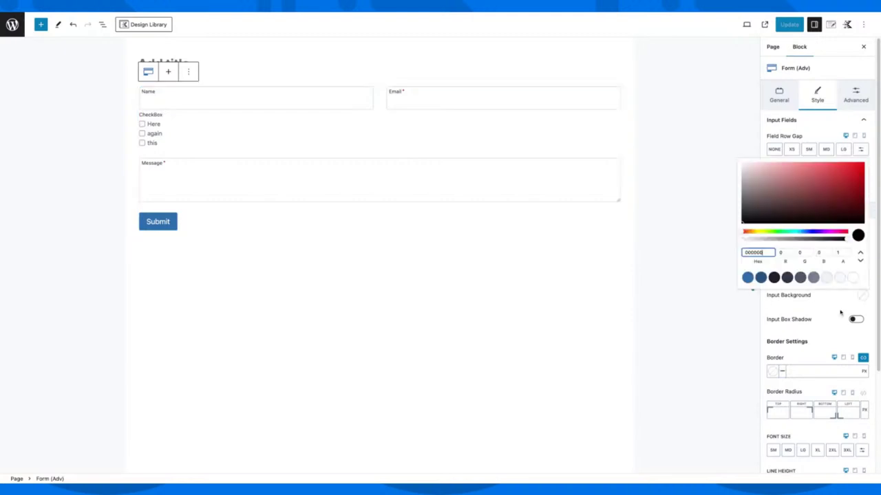
pyautogui.click(747, 277)
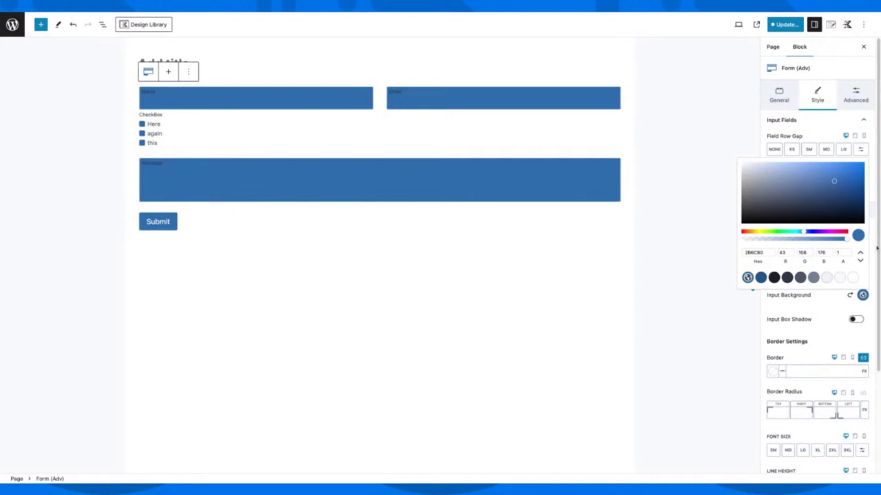
pyautogui.click(815, 128)
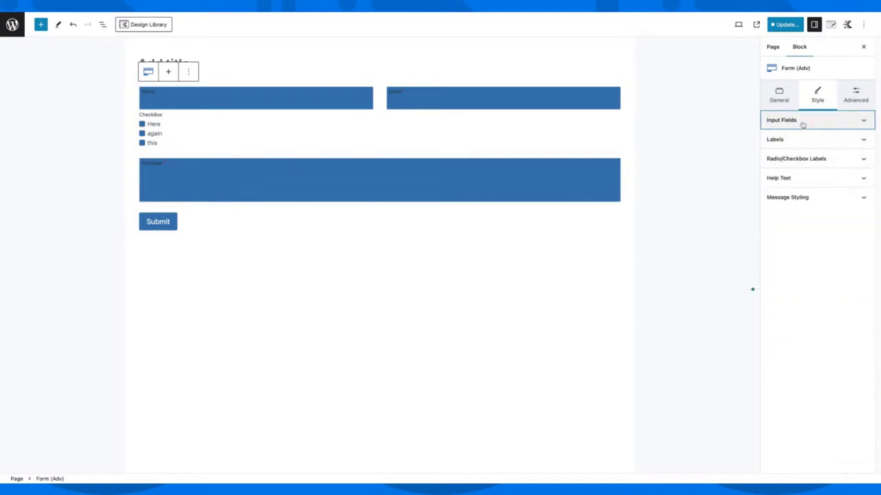
pyautogui.click(802, 123)
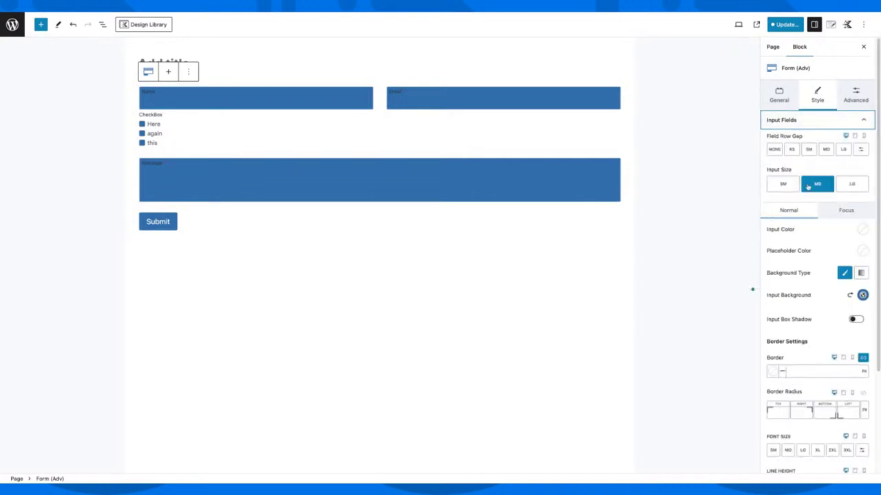
# Step: Insert a new Form (Adv) block above the existing form, using the Contact layout and the Dark style
pyautogui.click(237, 70)
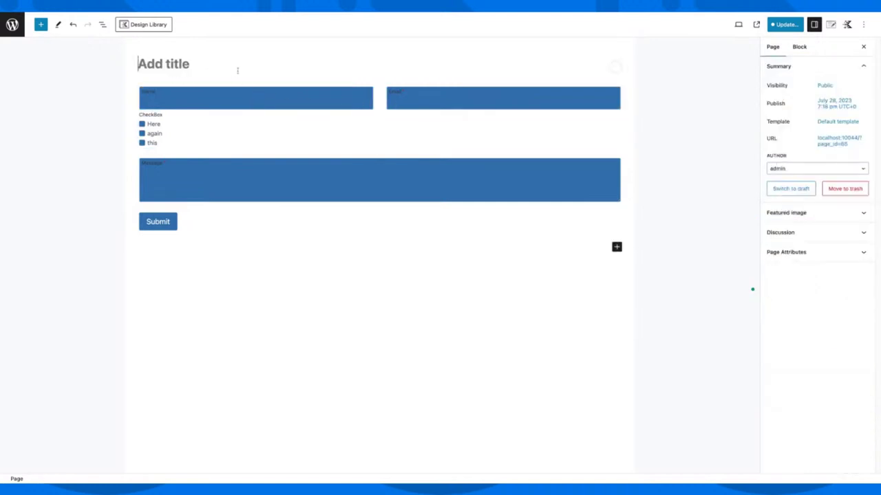
pyautogui.press('Return')
pyautogui.write('/')
pyautogui.press('Down')
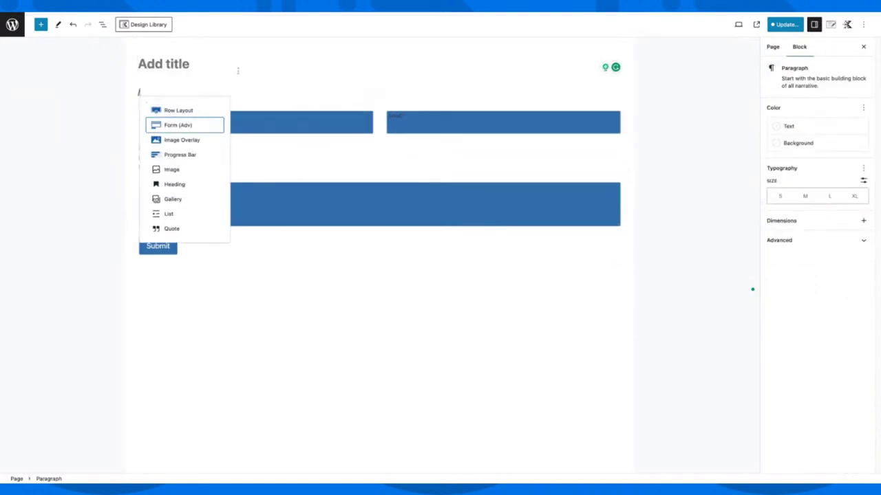
pyautogui.press('Return')
pyautogui.click(191, 151)
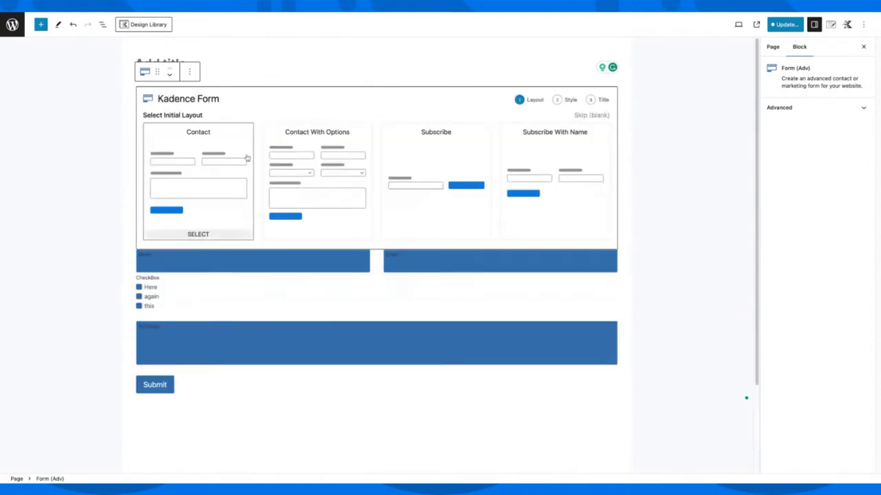
pyautogui.click(221, 155)
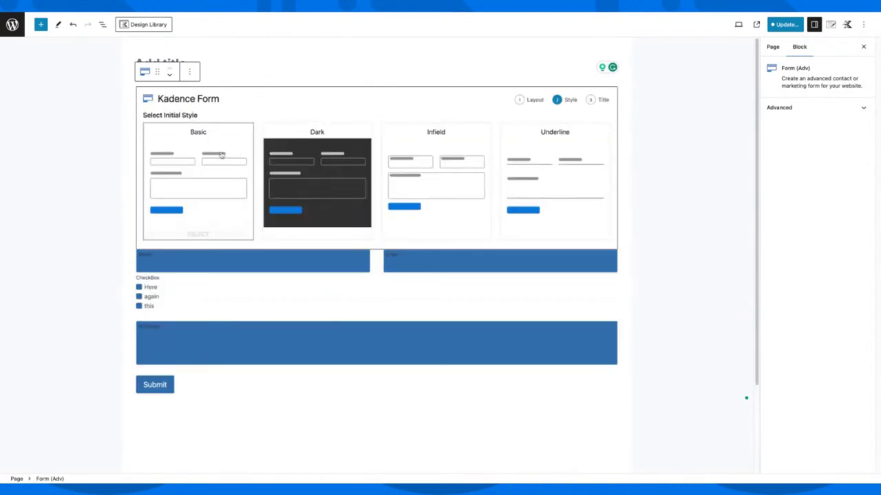
pyautogui.click(321, 151)
pyautogui.click(157, 220)
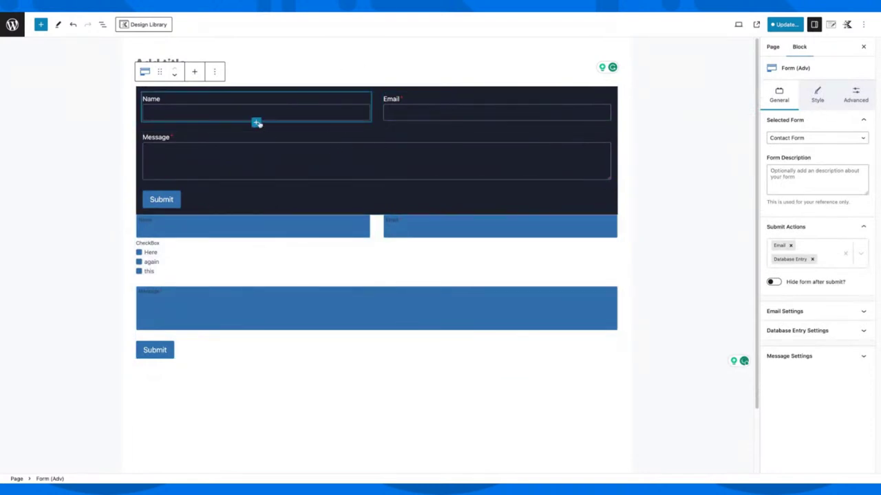
# Step: Add a Checkbox field below the Name field of the dark form with two options, both labelled "test"
pyautogui.click(257, 123)
pyautogui.click(213, 244)
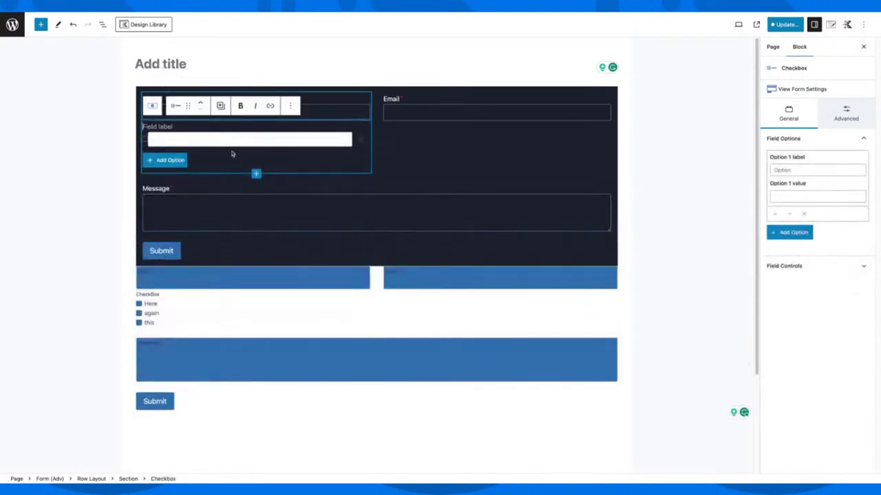
pyautogui.write('test')
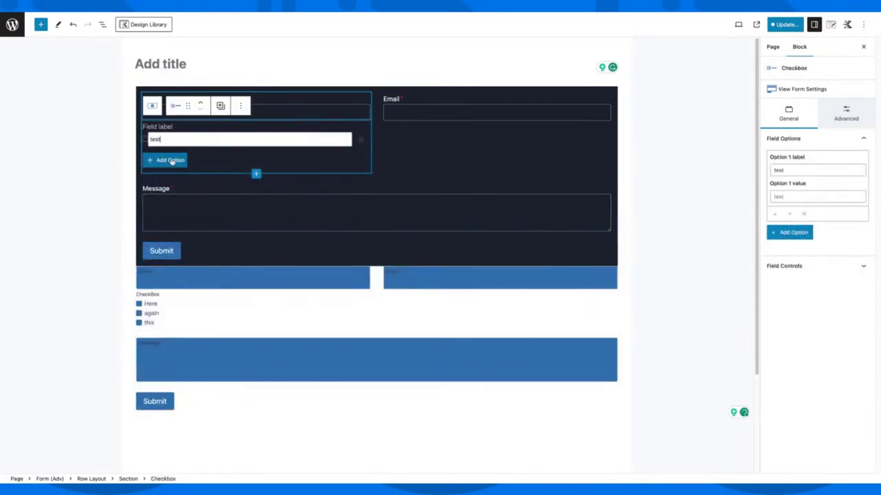
pyautogui.click(172, 160)
pyautogui.click(183, 150)
pyautogui.write('test')
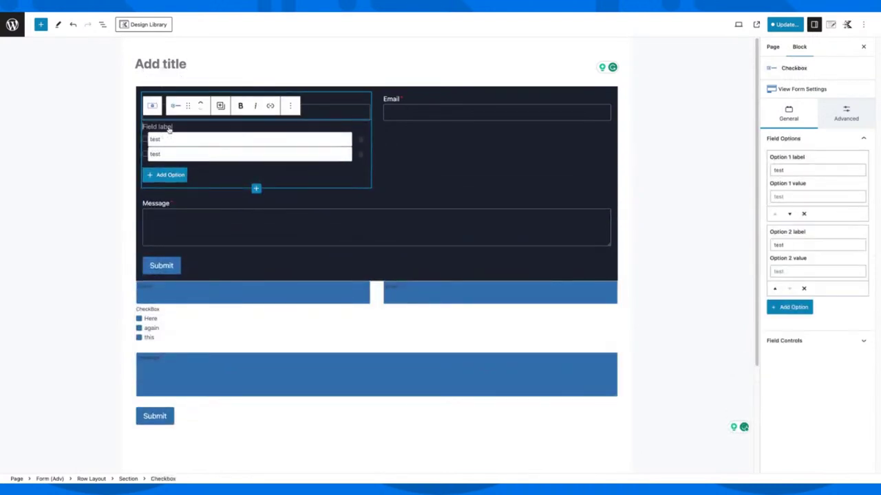
pyautogui.click(621, 188)
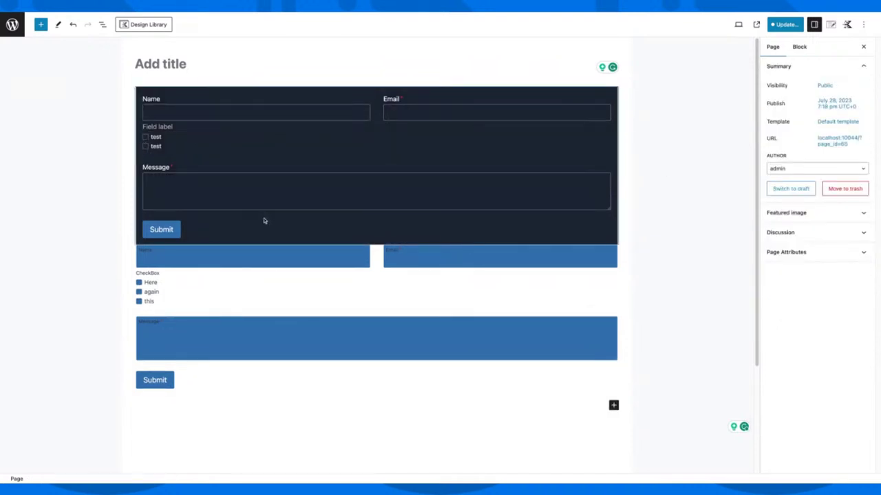
# Step: Delete the contact form with blue inputs below the dark form and save the page and form changes
pyautogui.click(495, 311)
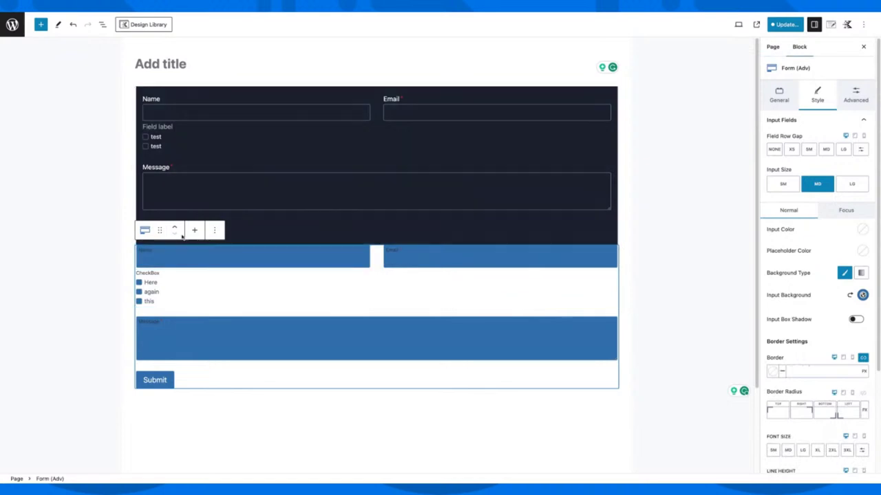
pyautogui.click(214, 232)
pyautogui.click(244, 374)
pyautogui.click(784, 24)
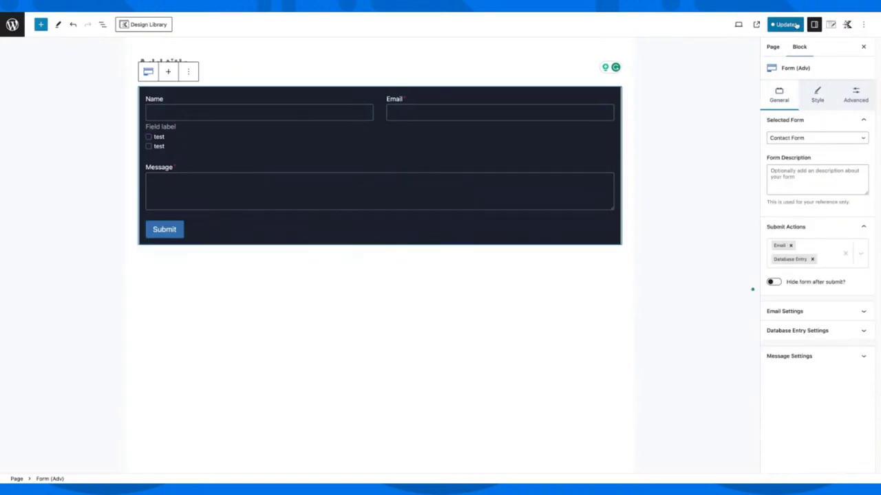
pyautogui.click(776, 27)
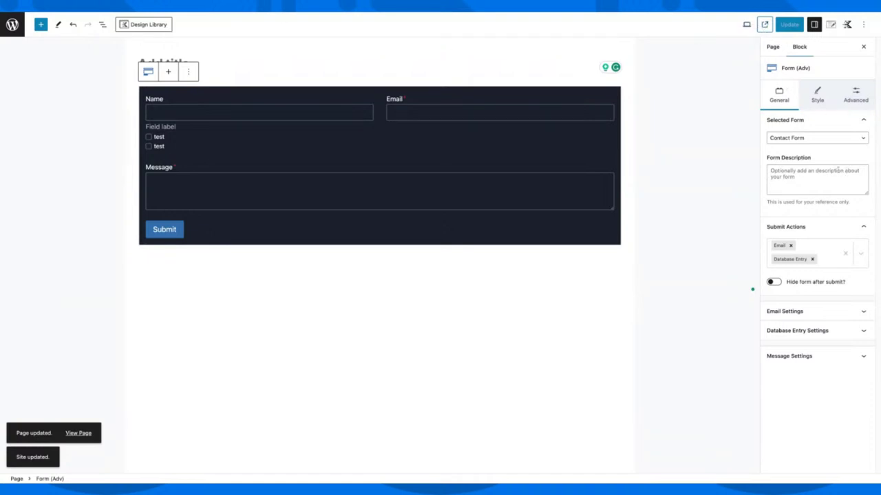
# Step: View the published page through its URL and tick both "test" checkboxes in the dark form
pyautogui.click(773, 47)
pyautogui.click(832, 147)
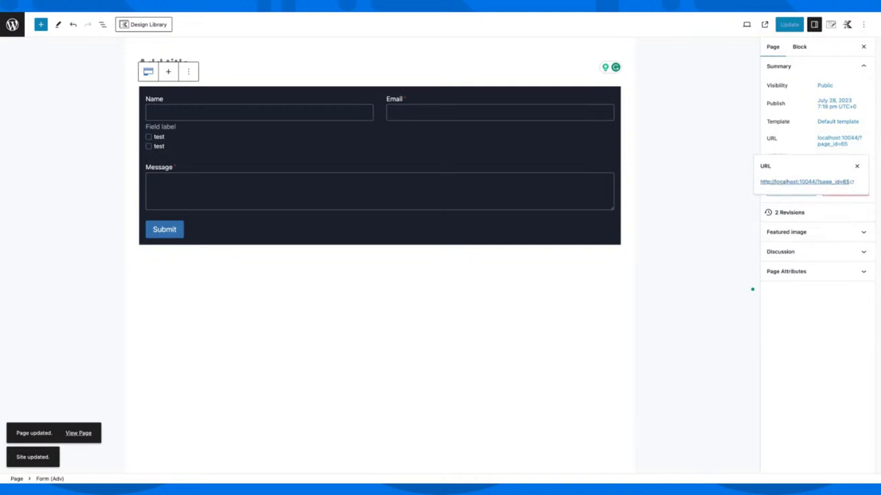
pyautogui.click(806, 182)
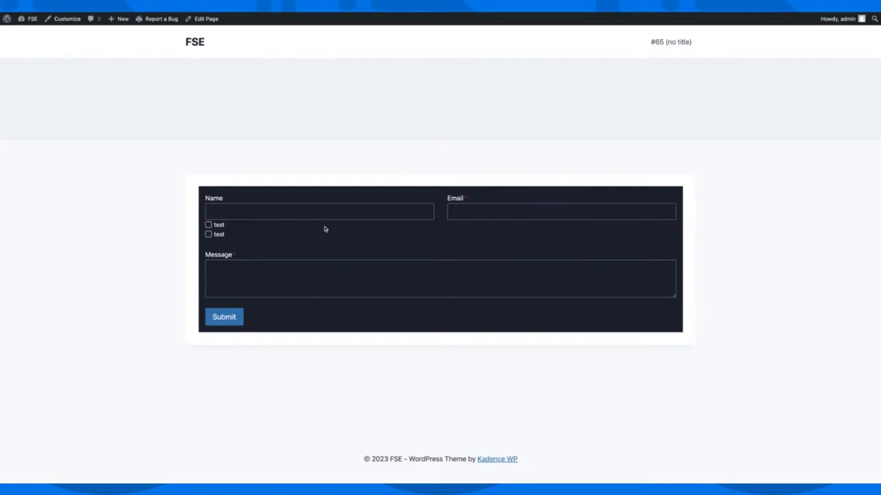
pyautogui.click(209, 225)
pyautogui.click(209, 235)
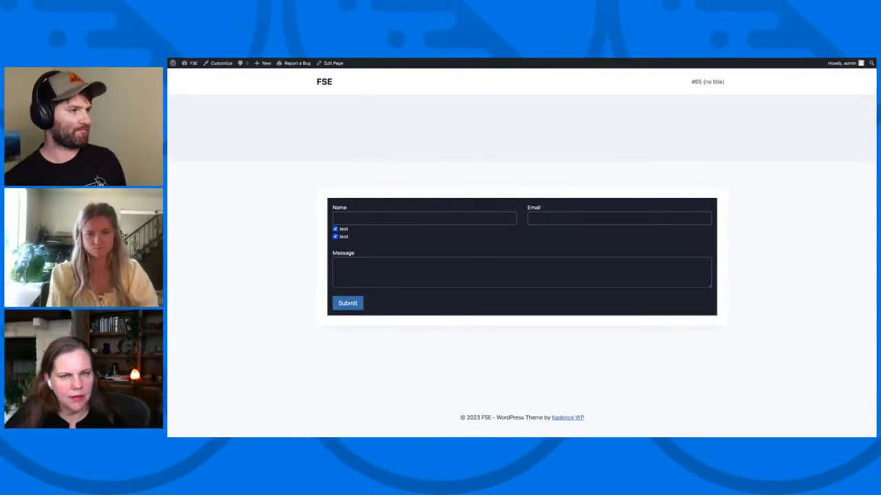
# Step: Return to editing the page and delete the Checkbox field from the dark form
pyautogui.click(333, 63)
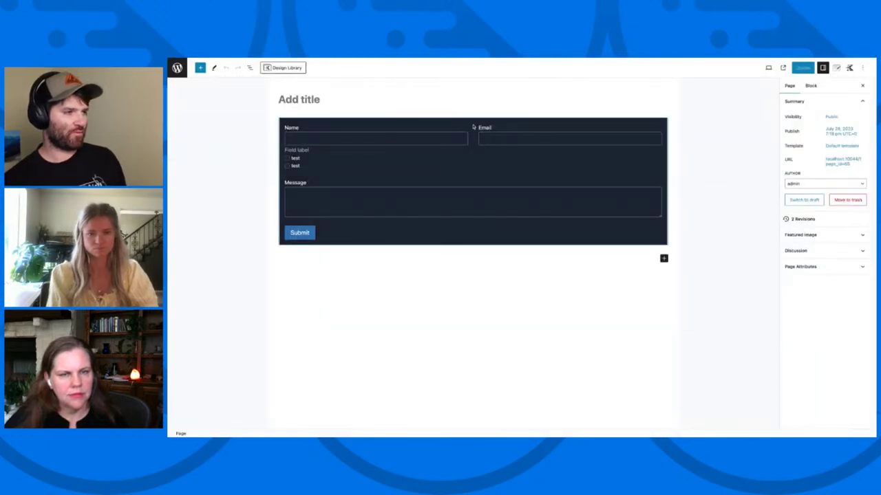
pyautogui.click(302, 152)
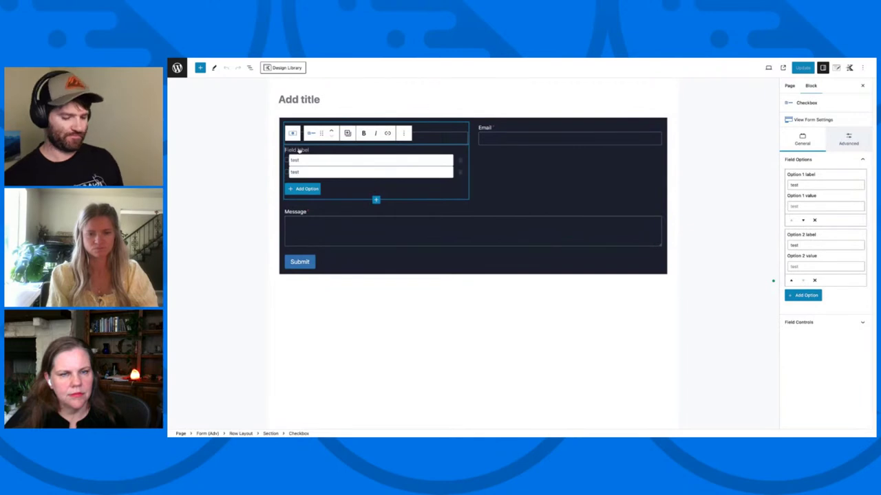
pyautogui.click(403, 133)
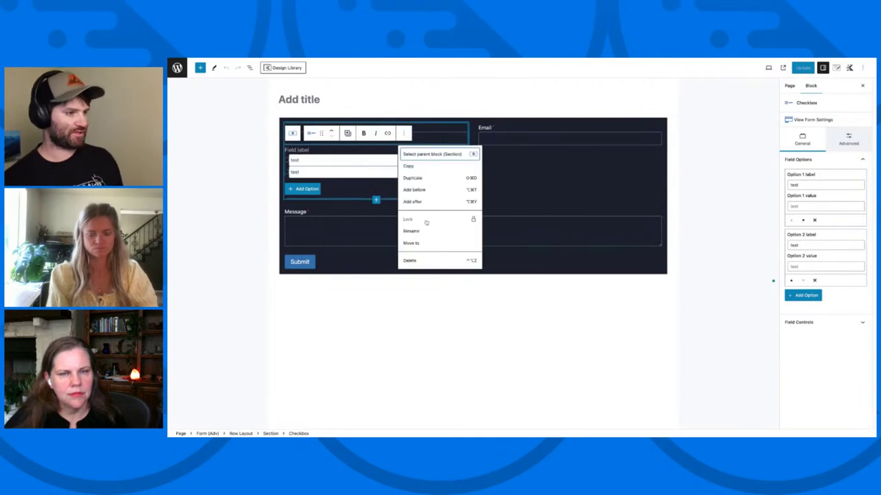
pyautogui.click(411, 260)
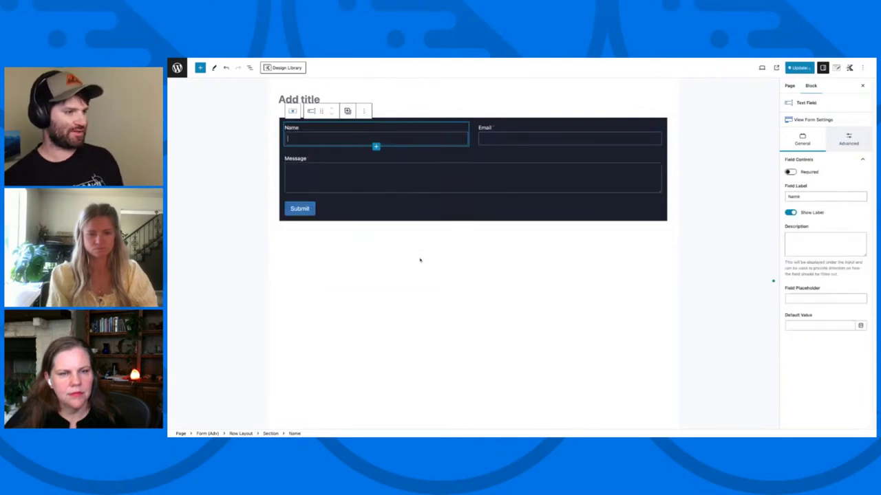
# Step: Set the dark form's label layout style to In Field Label, and switch it to Float Label
pyautogui.click(813, 120)
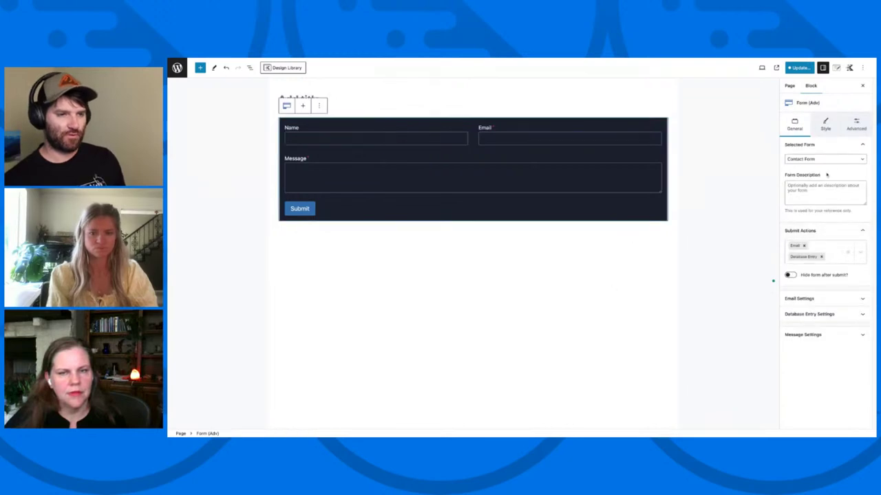
pyautogui.click(825, 124)
pyautogui.scroll(-1, 811, 374)
pyautogui.scroll(-1, 811, 374)
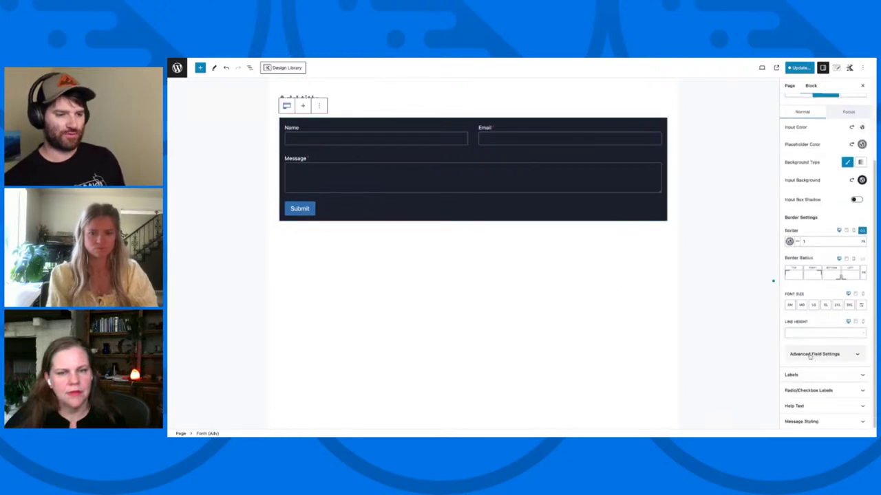
pyautogui.click(812, 371)
pyautogui.scroll(-3, 815, 309)
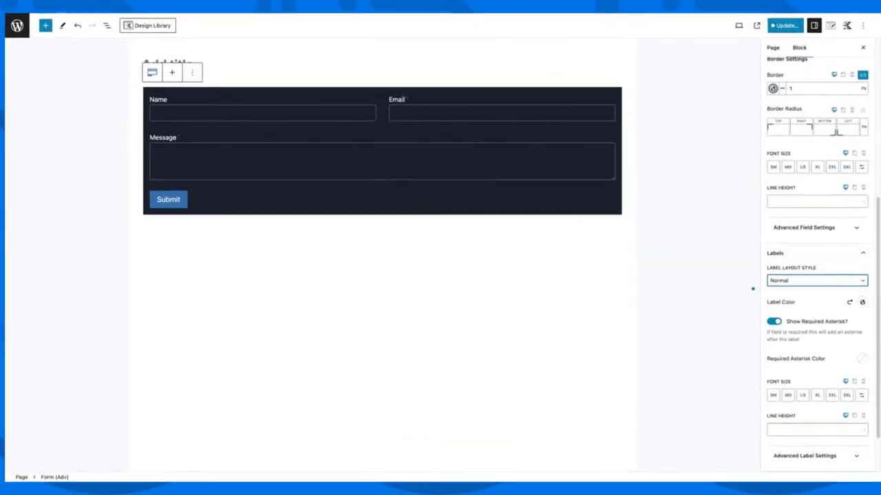
pyautogui.click(805, 294)
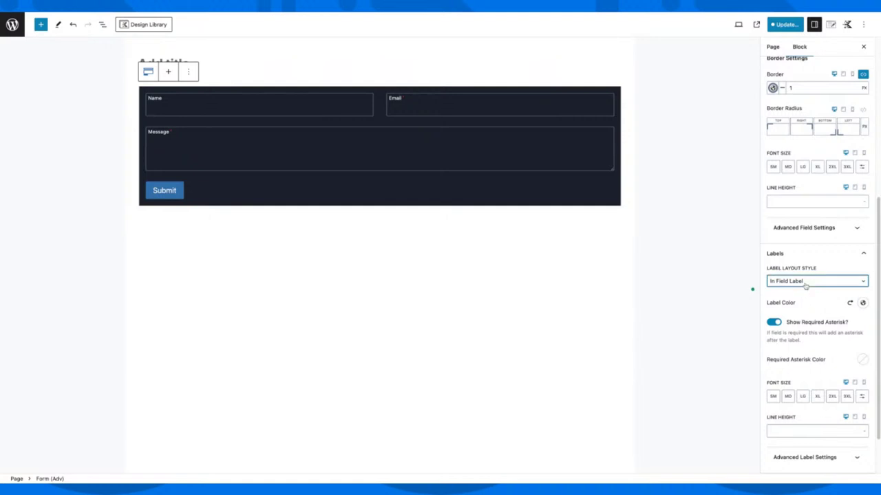
pyautogui.click(849, 293)
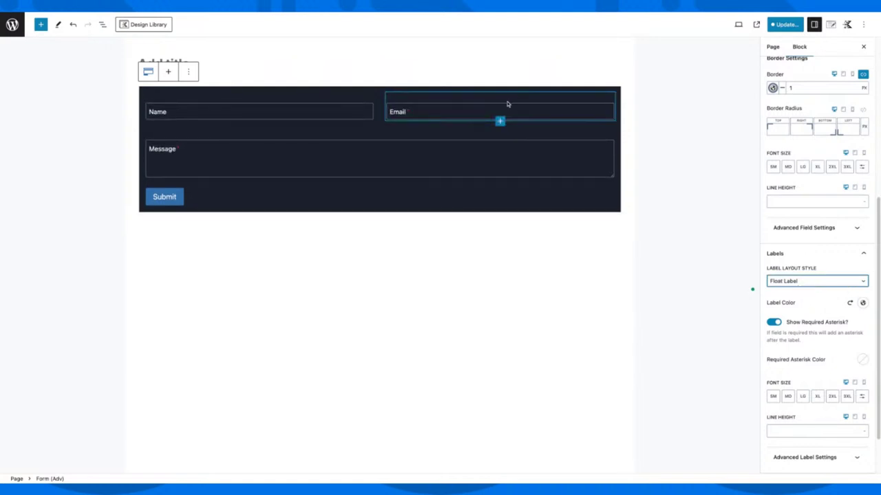
# Step: Try the floating labels by selecting the Email, Name and Message fields, and save the changes
pyautogui.click(439, 108)
pyautogui.click(168, 110)
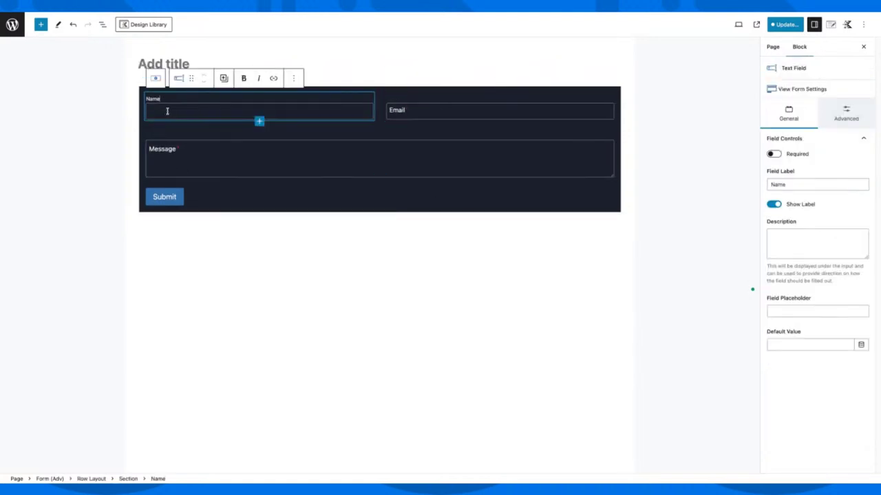
pyautogui.click(198, 163)
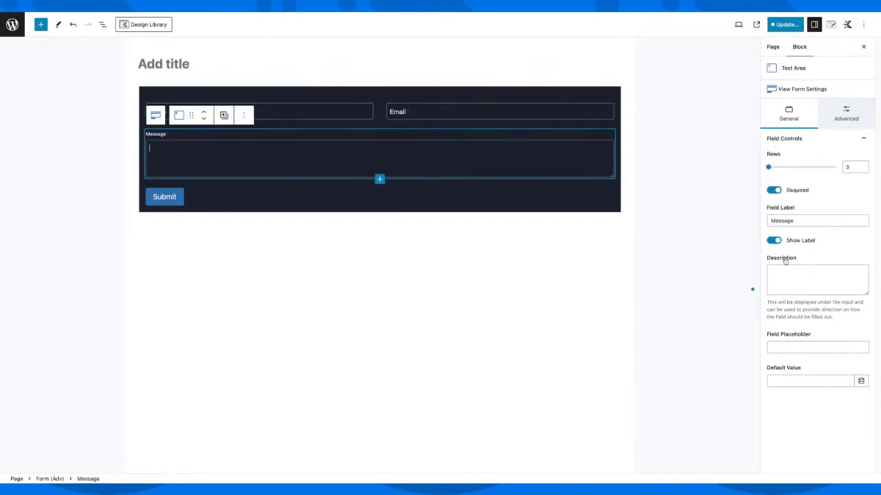
pyautogui.click(789, 25)
pyautogui.click(791, 25)
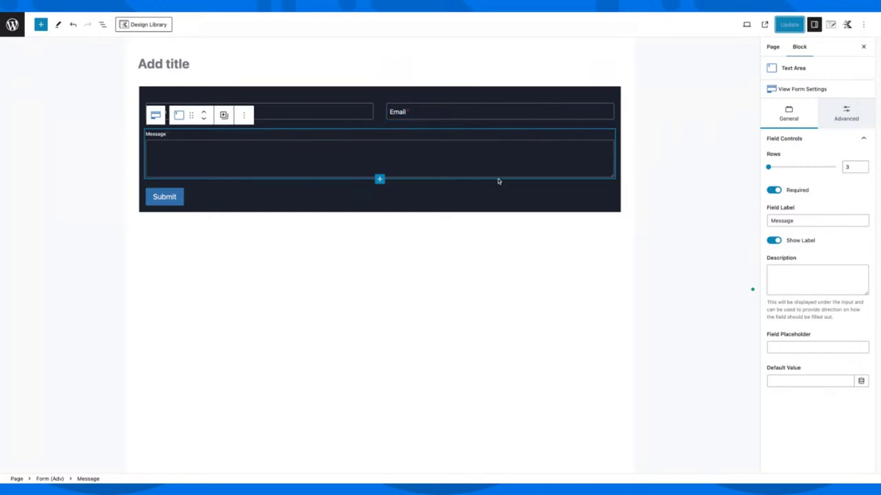
# Step: Return to the form's style settings, set the label layout style to In Field Label, and select the Email field
pyautogui.click(806, 89)
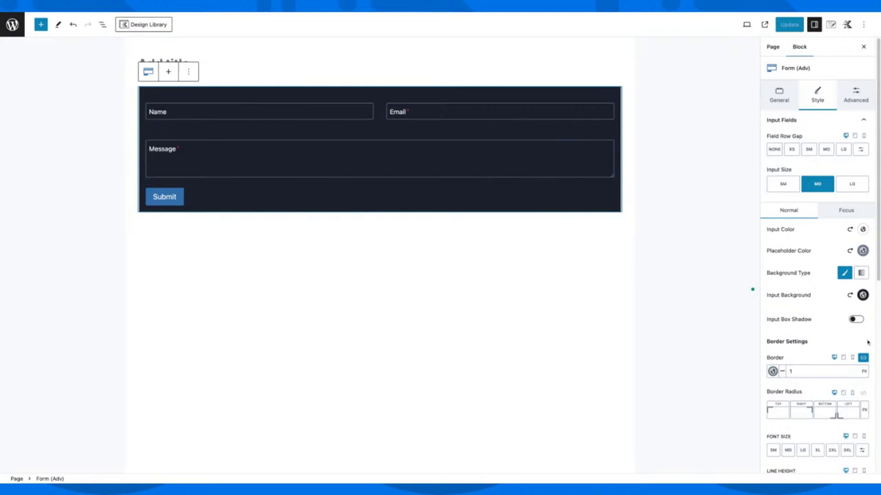
pyautogui.scroll(-5, 868, 343)
pyautogui.click(807, 223)
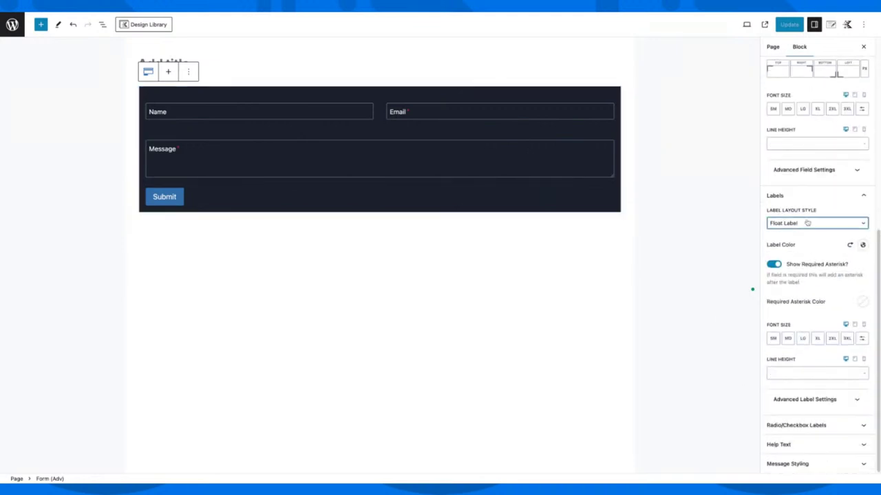
pyautogui.click(835, 259)
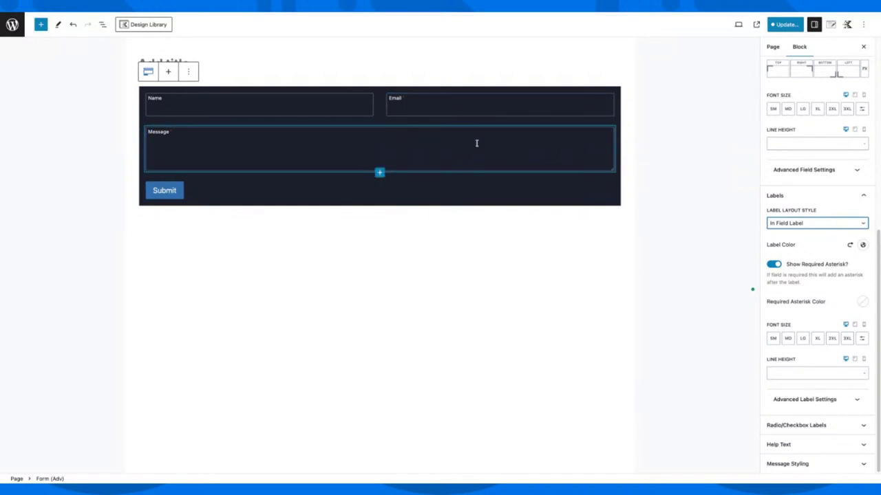
pyautogui.click(493, 108)
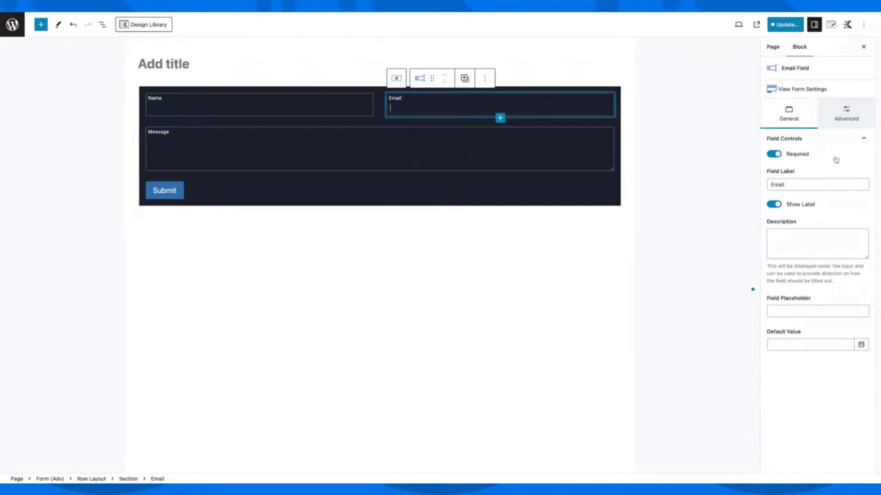
# Step: Enable dynamic content for the Email field's default value and set its content to the current user's Email
pyautogui.click(800, 313)
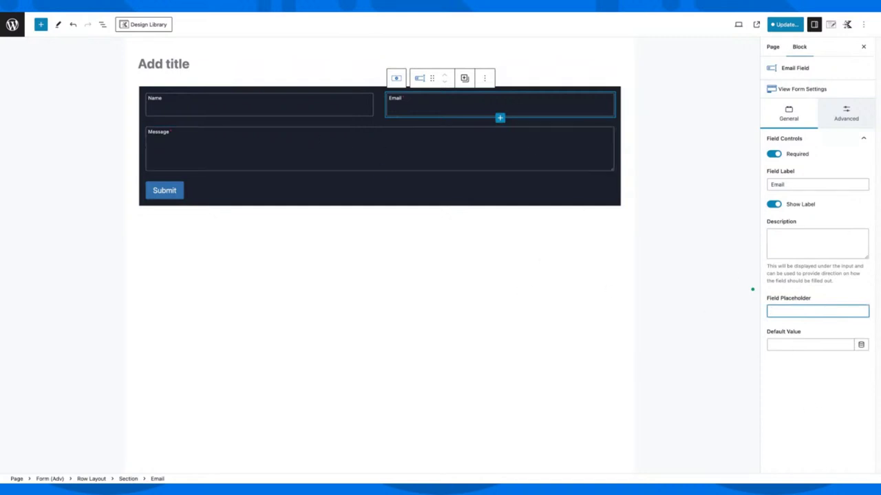
pyautogui.click(861, 345)
pyautogui.click(772, 363)
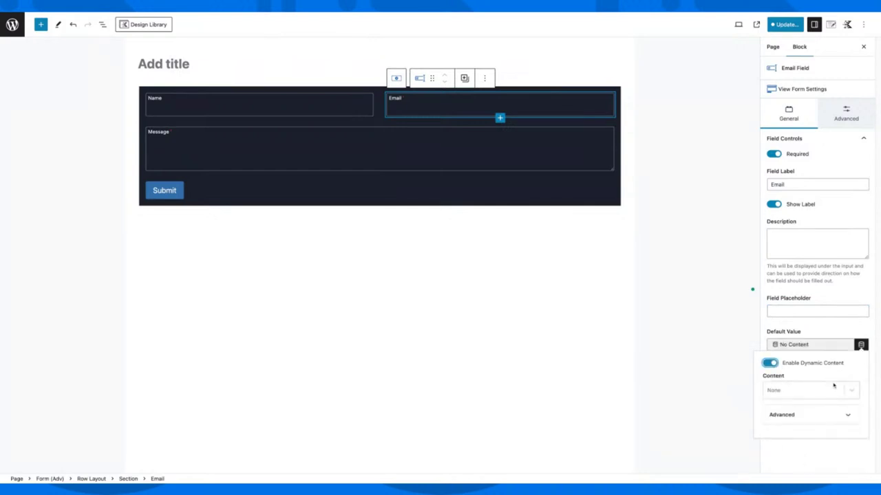
pyautogui.click(833, 389)
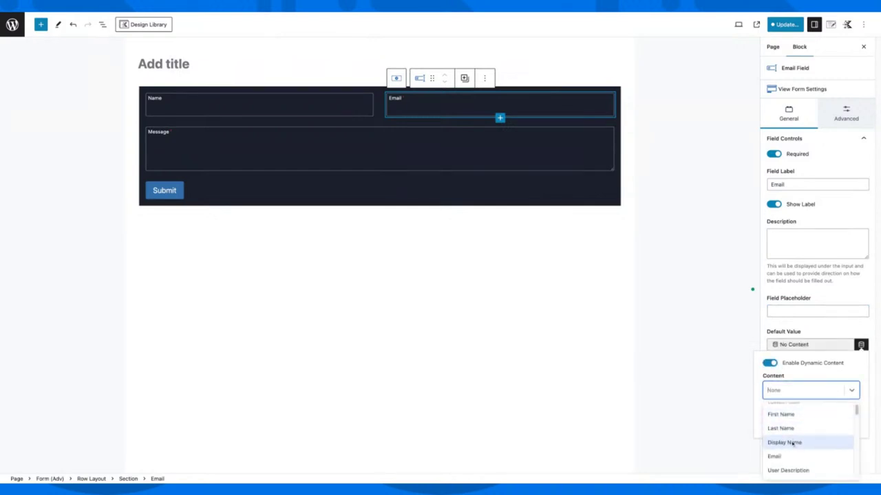
pyautogui.click(793, 457)
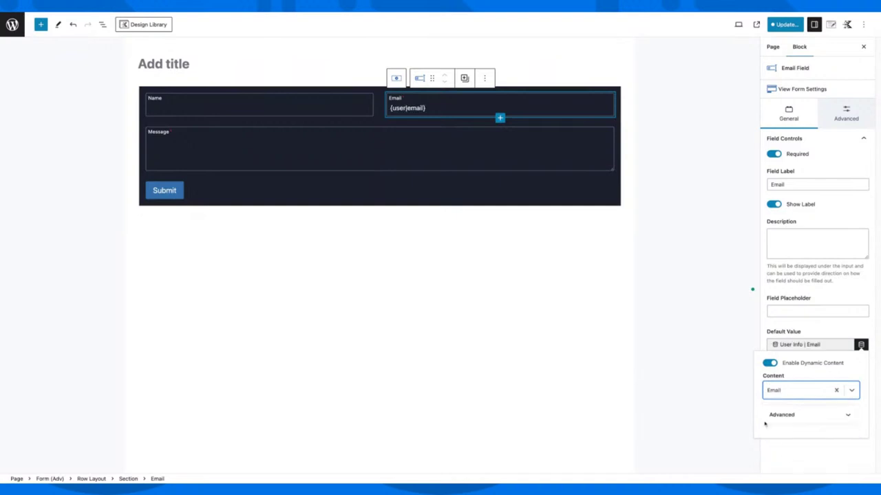
pyautogui.click(805, 395)
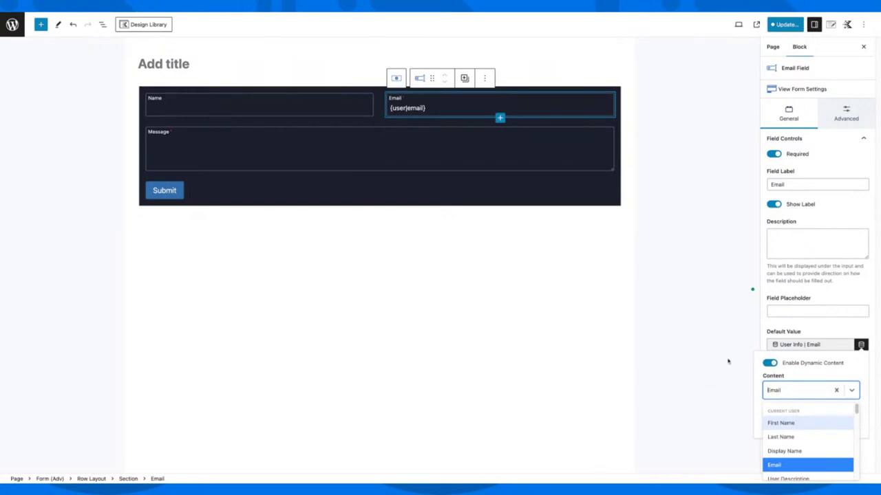
pyautogui.click(860, 344)
# Step: Examine the Email field's advanced options, including HTML anchor, the extra settings and Populate with Parameter
pyautogui.click(846, 113)
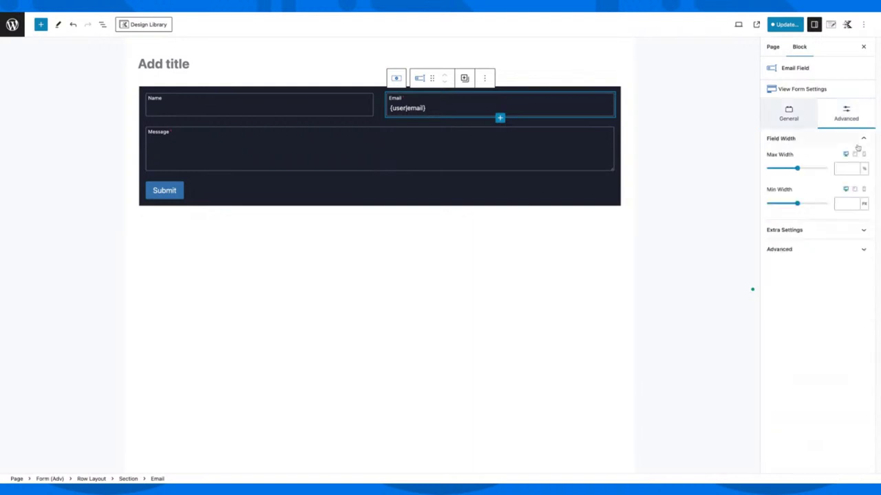
pyautogui.click(822, 249)
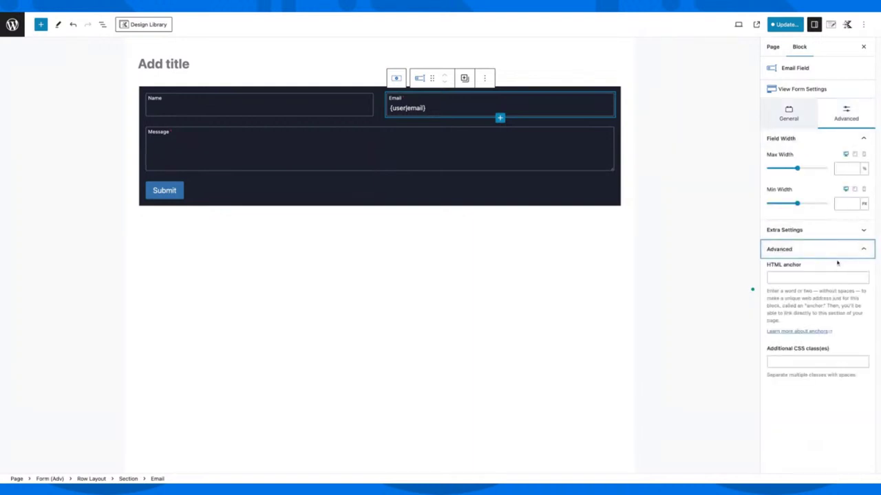
pyautogui.click(804, 231)
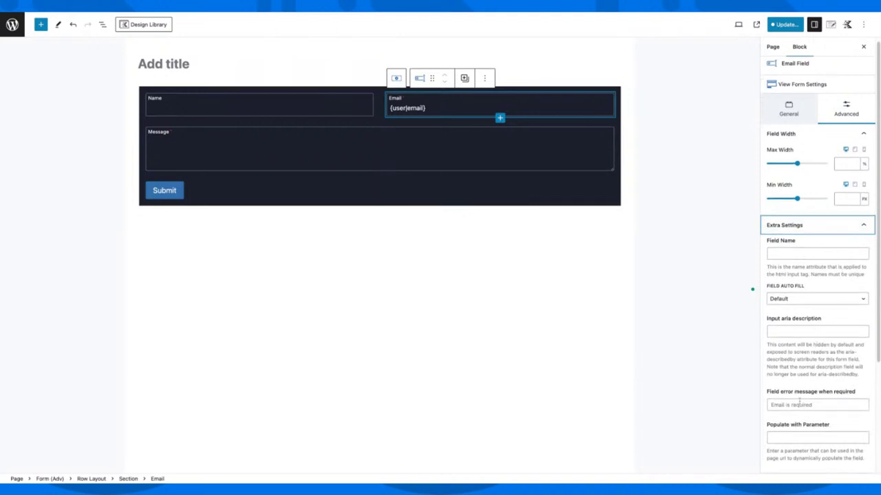
pyautogui.scroll(-2, 805, 406)
pyautogui.click(790, 373)
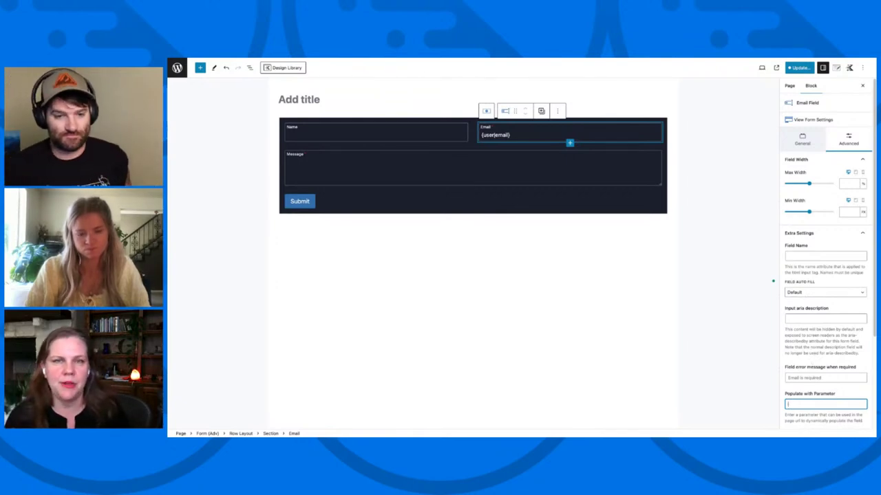
# Step: Add a Hidden Field between the Message field and the Submit button
pyautogui.click(570, 142)
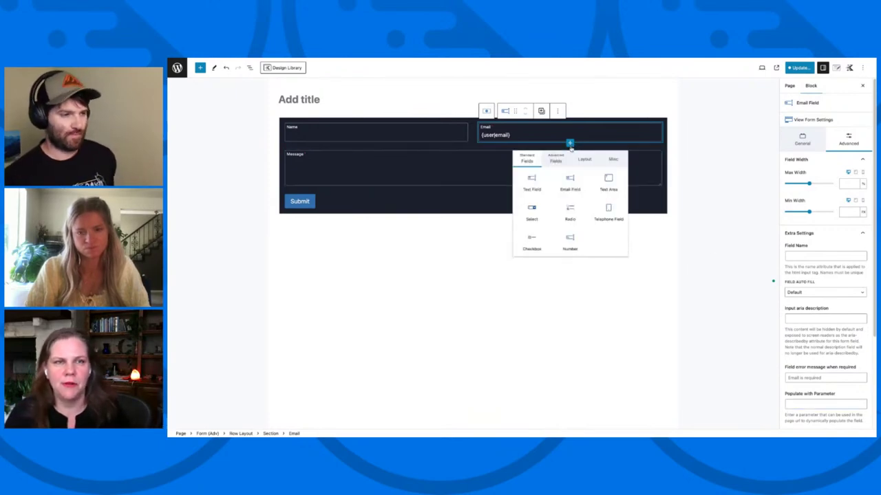
pyautogui.click(465, 169)
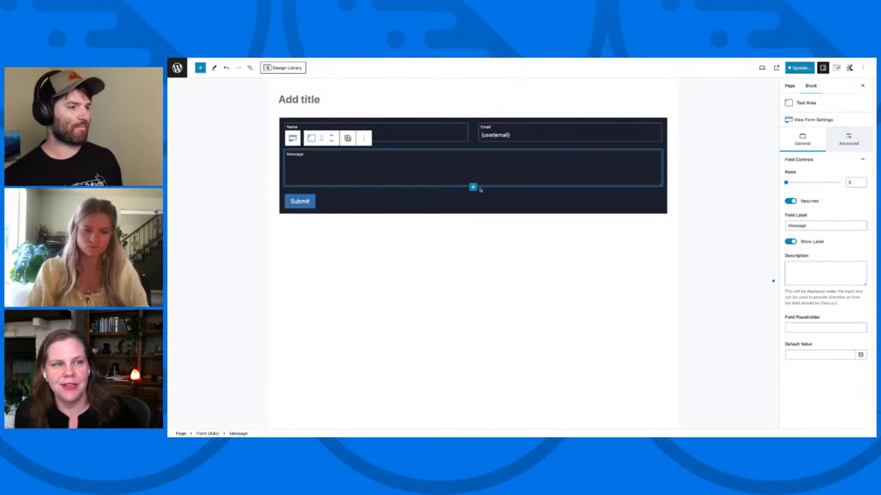
pyautogui.click(473, 186)
pyautogui.click(459, 202)
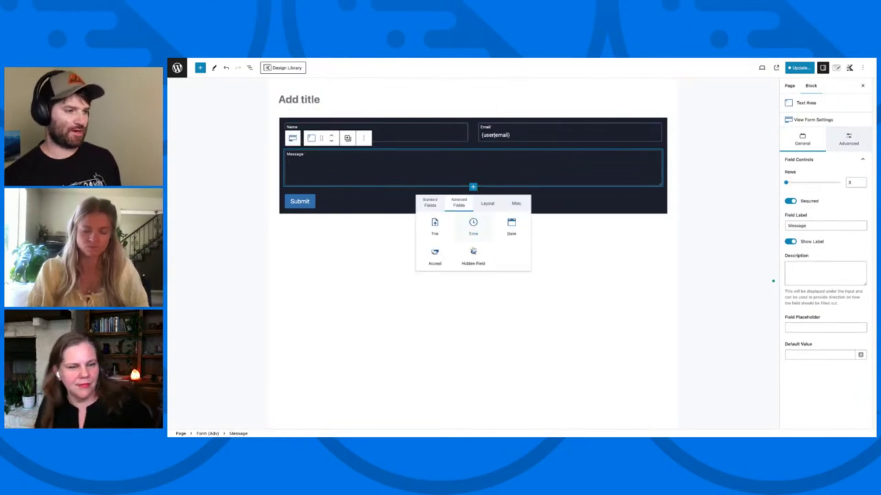
pyautogui.click(473, 260)
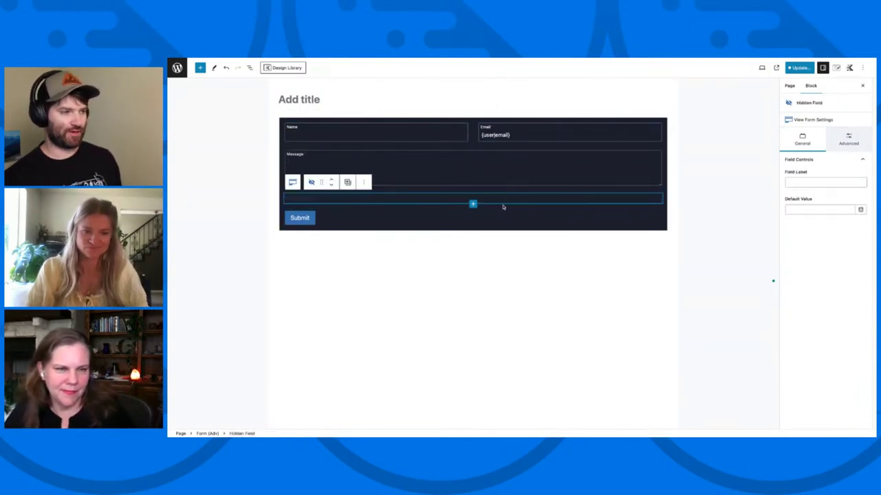
# Step: Look at the hidden field's Populate with Parameter setting, and delete the hidden field from the form
pyautogui.click(849, 140)
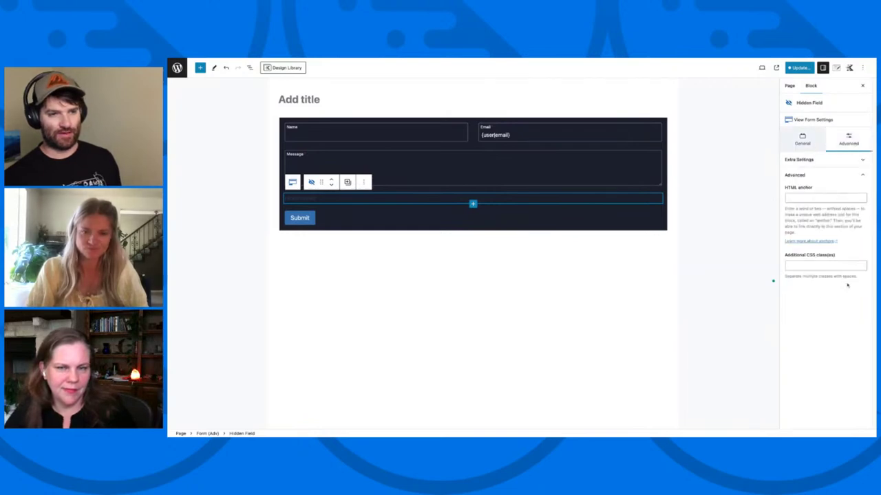
pyautogui.click(832, 159)
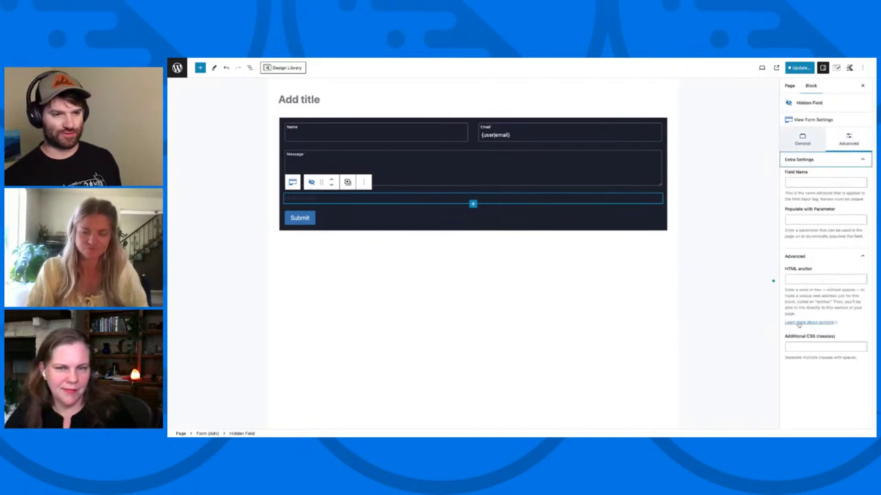
pyautogui.click(818, 219)
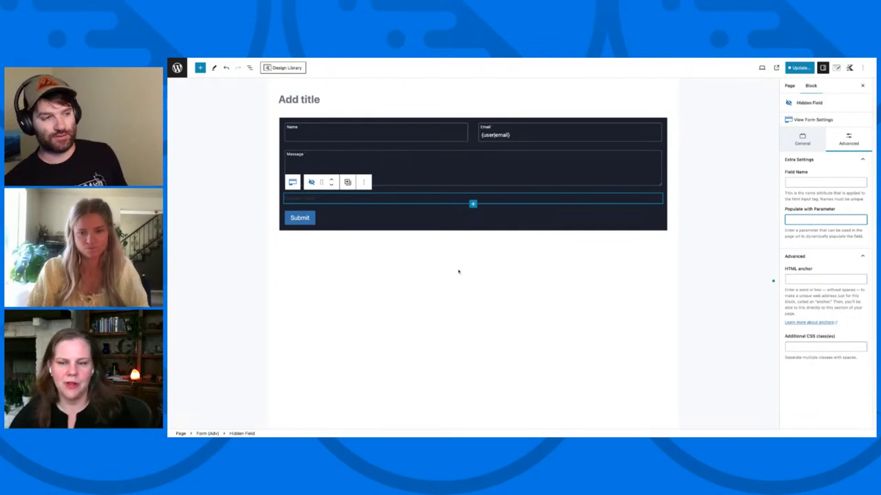
pyautogui.click(364, 184)
pyautogui.click(385, 311)
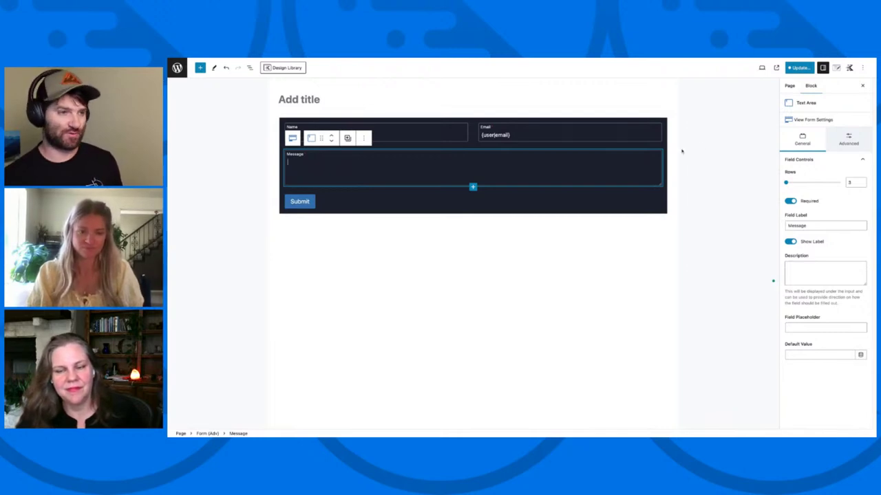
# Step: Save the changes to the Contact Form and deselect the form
pyautogui.click(800, 67)
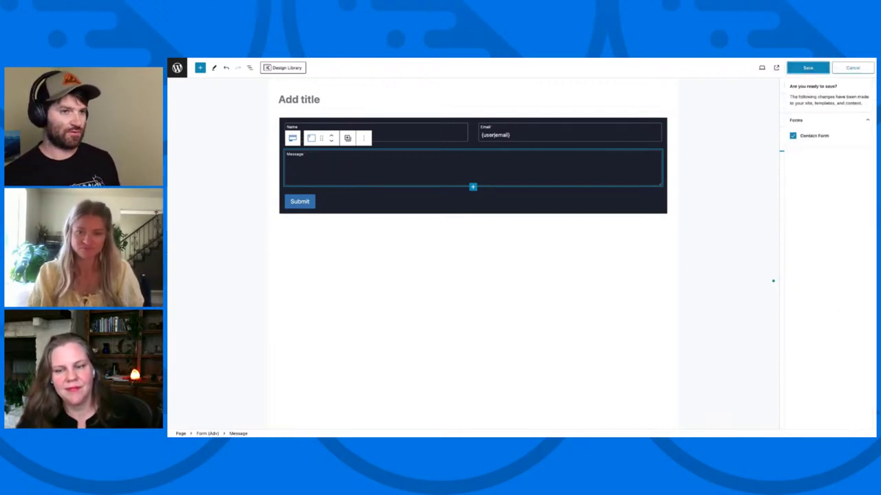
pyautogui.click(808, 68)
pyautogui.click(517, 305)
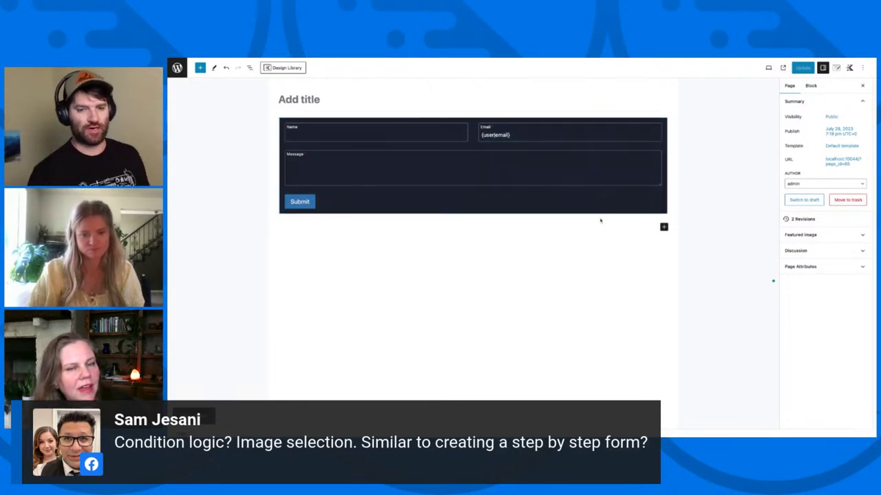
# Step: Add a File field below the Message field in the contact form and save the changes
pyautogui.click(480, 176)
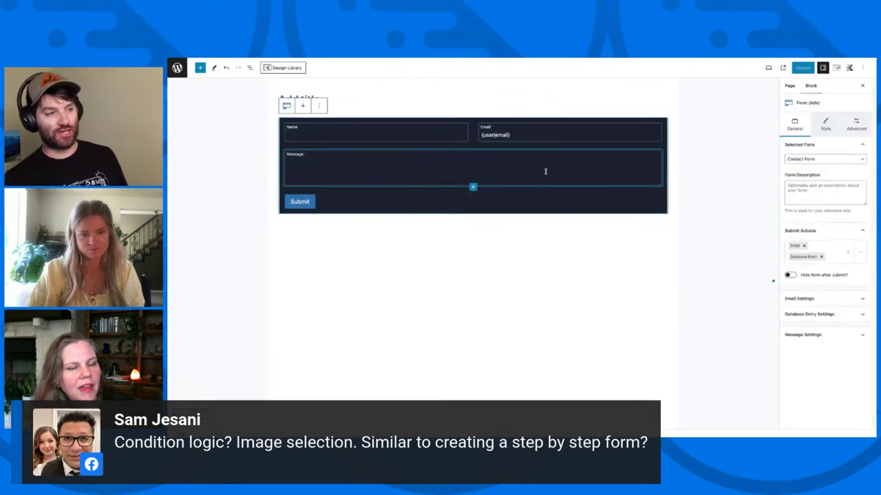
pyautogui.click(472, 187)
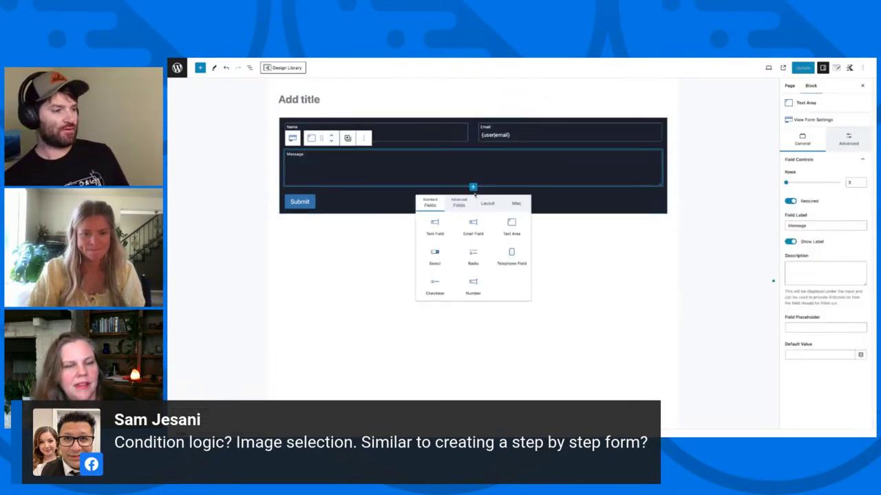
pyautogui.click(460, 204)
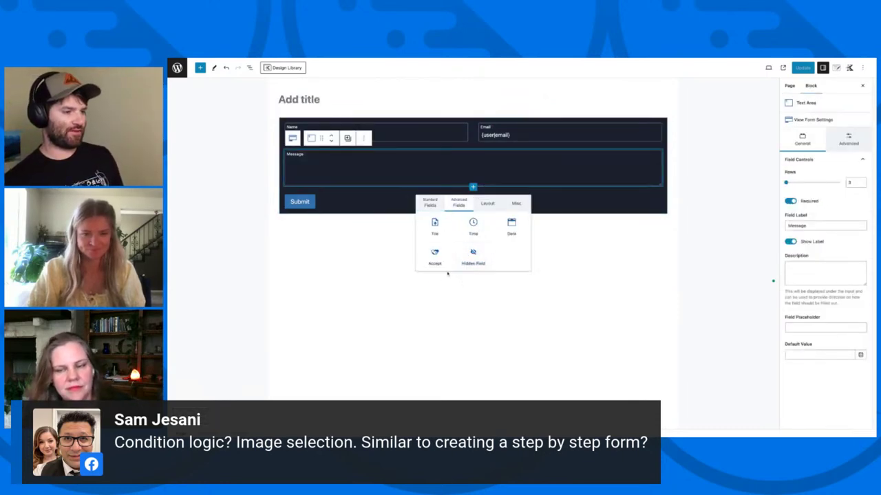
pyautogui.click(436, 227)
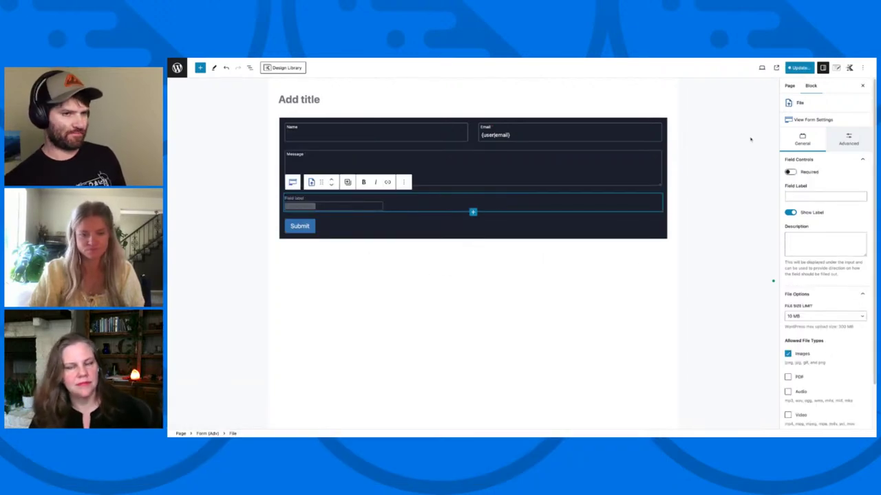
pyautogui.click(799, 67)
pyautogui.click(806, 70)
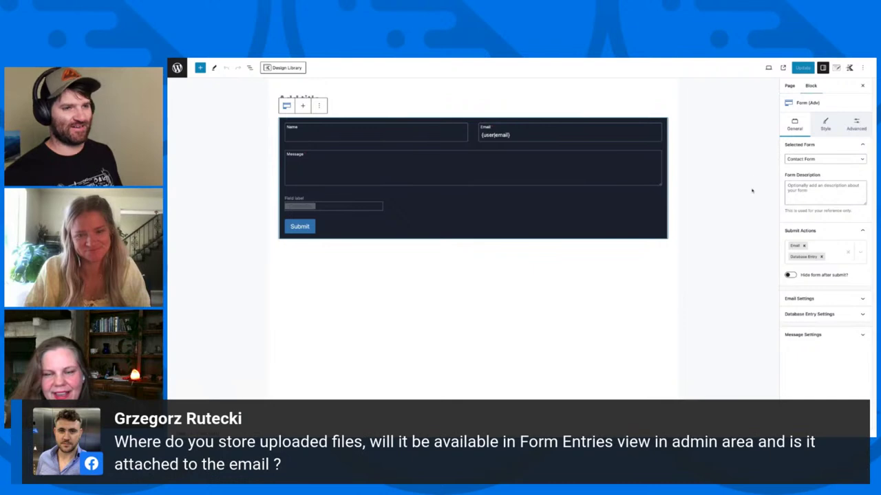
# Step: Switch the block's selected form to the other Contact Form, and change it to Contact With Options Form
pyautogui.click(829, 160)
pyautogui.click(813, 145)
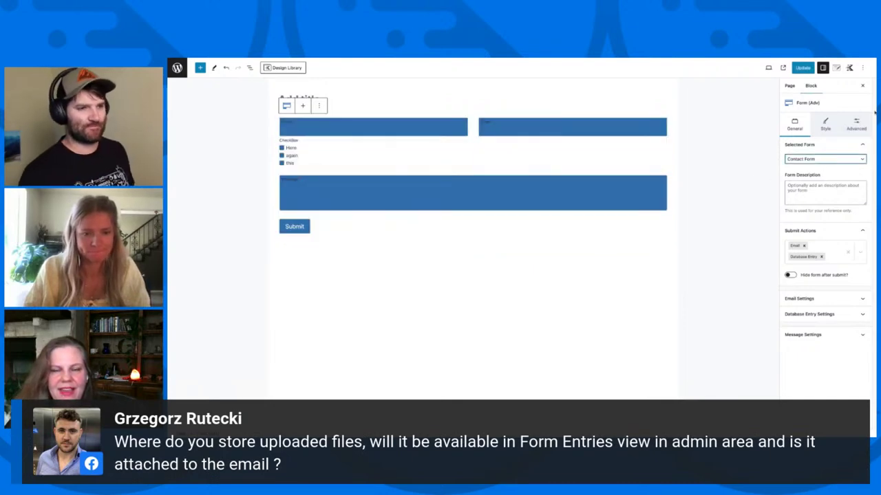
pyautogui.click(806, 159)
pyautogui.click(823, 175)
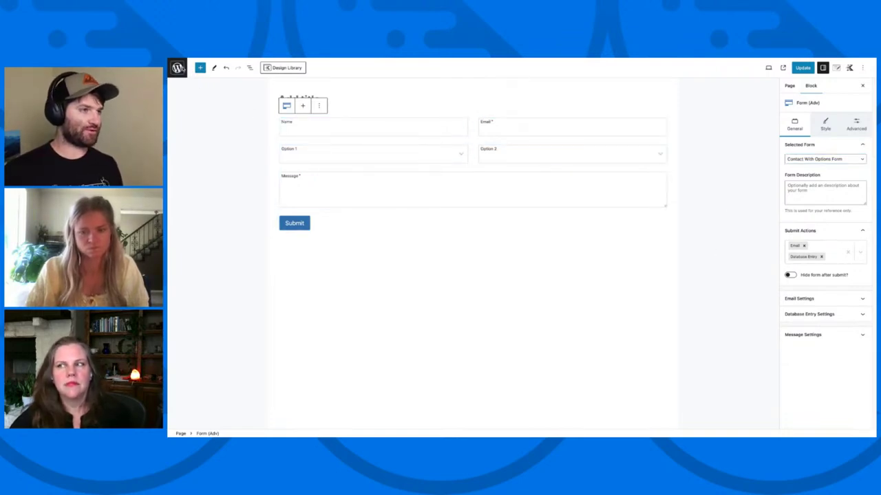
# Step: Leave the page editor and open the Kadence Blocks form entries list
pyautogui.click(178, 67)
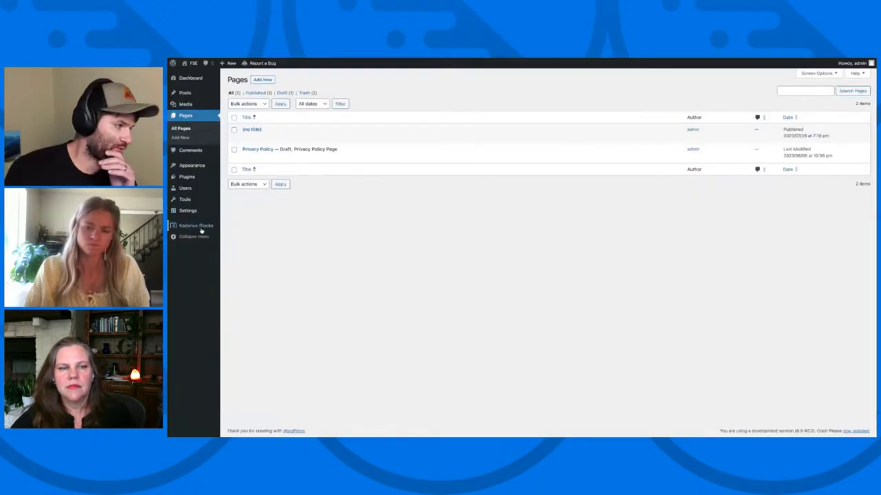
pyautogui.moveTo(205, 229)
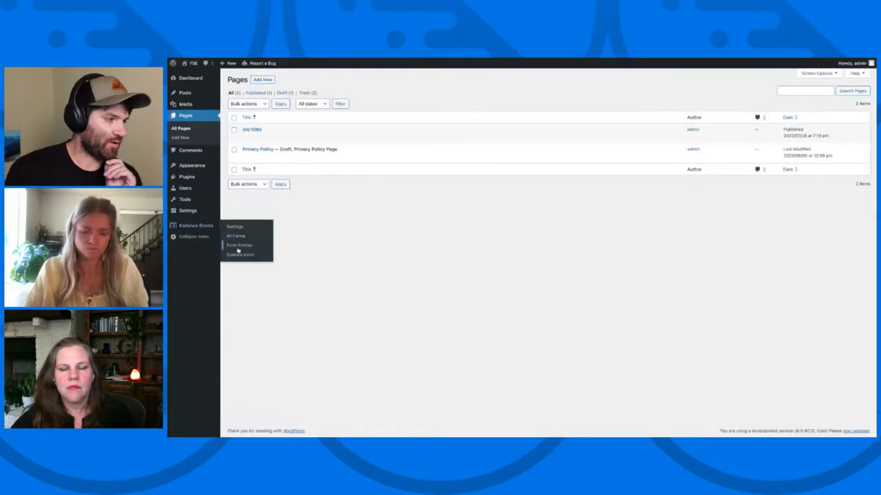
pyautogui.click(238, 246)
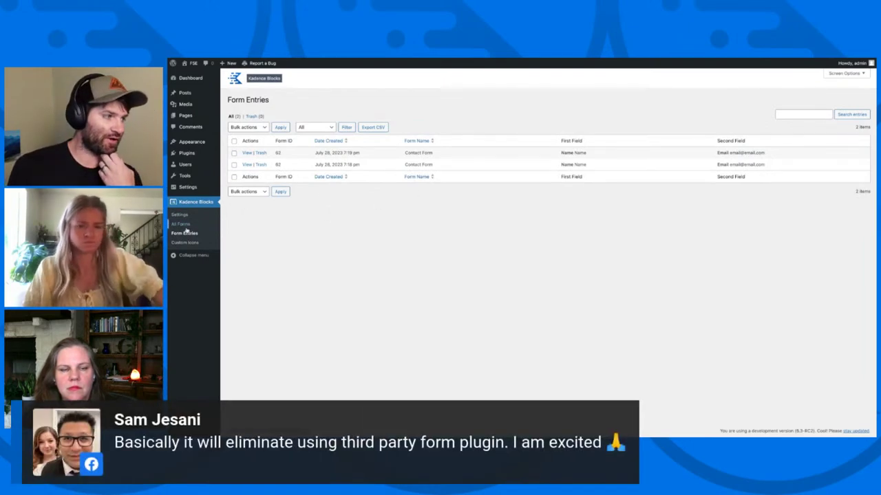
# Step: From the list of all forms, open the entries of the older Contact Form and view its newest entry
pyautogui.click(181, 224)
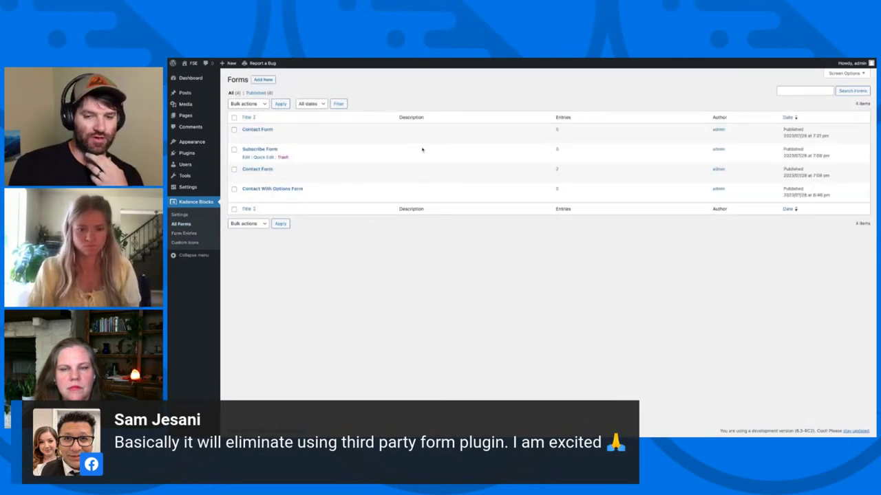
pyautogui.click(558, 172)
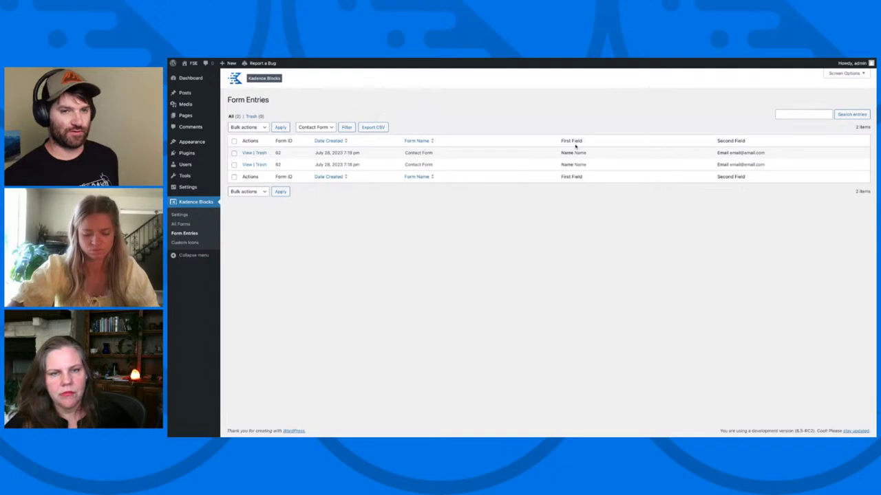
pyautogui.click(246, 153)
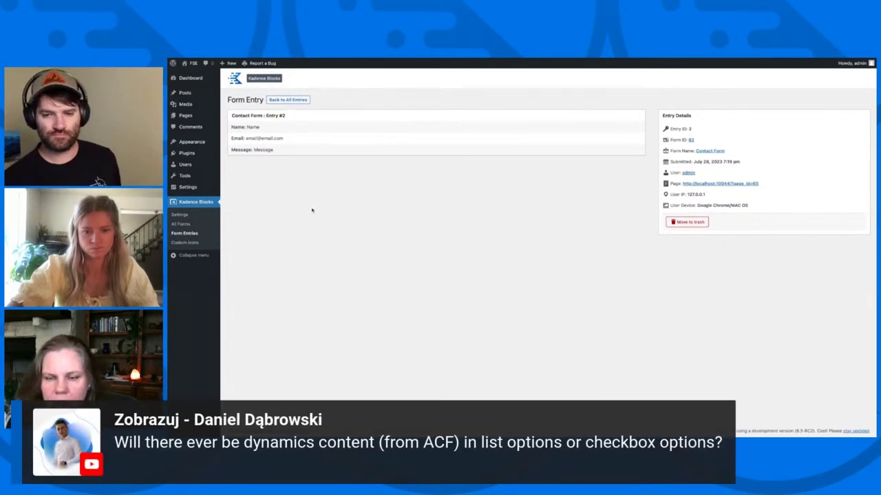
# Step: Return to the list of all forms, open Contact With Options Form for editing, and select its Message field
pyautogui.click(187, 226)
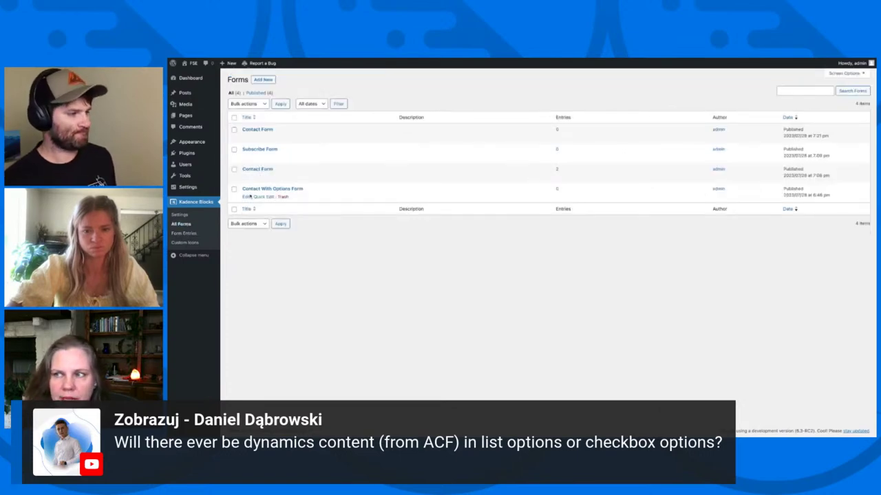
pyautogui.click(246, 196)
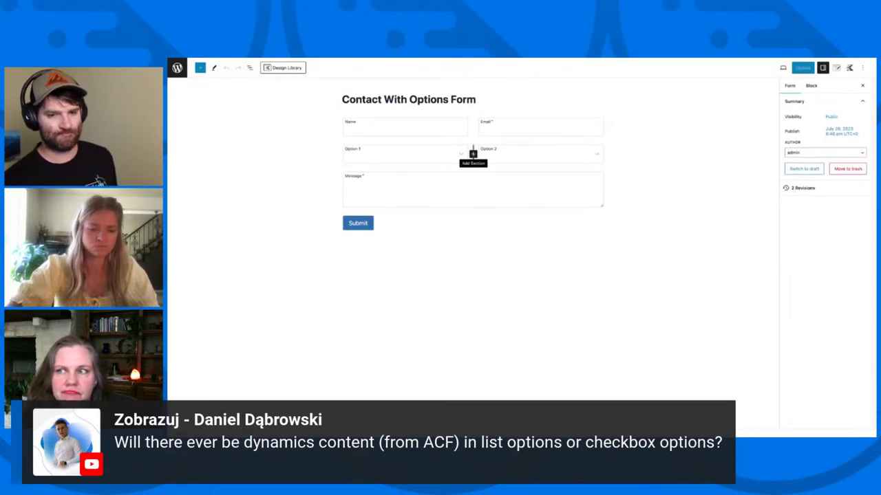
pyautogui.click(449, 174)
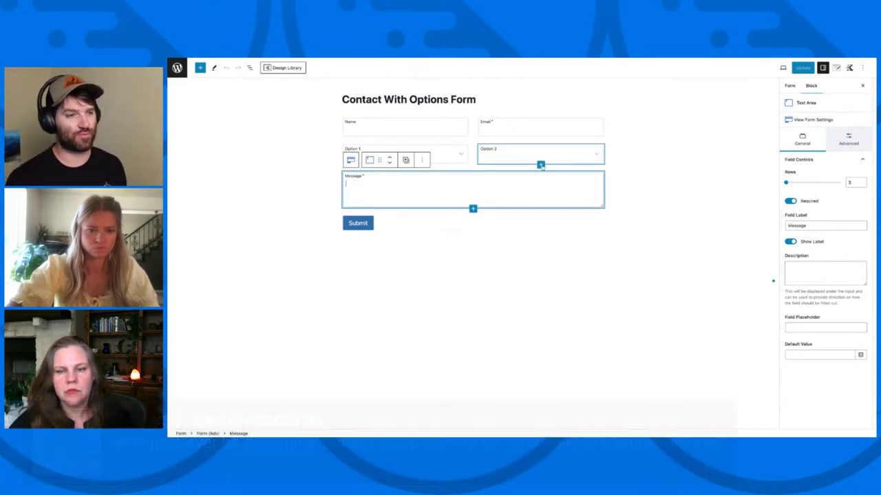
# Step: Examine the settings of the Option 2 select field, down to its default value
pyautogui.click(542, 162)
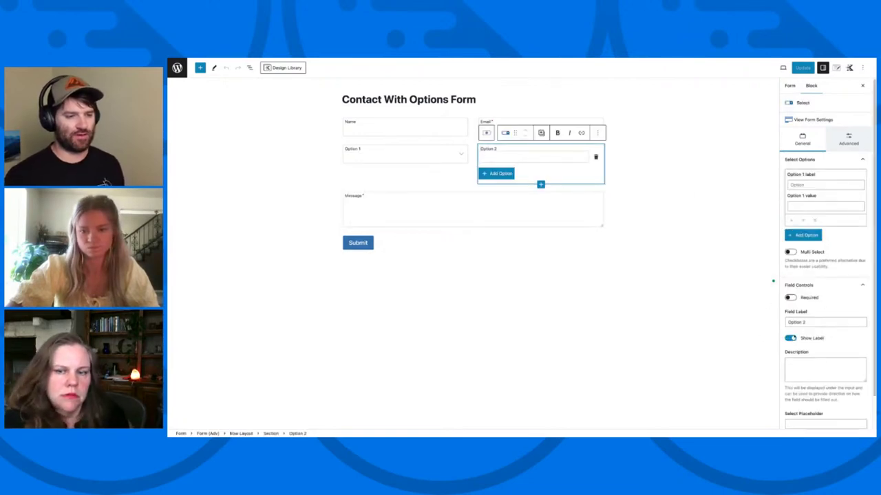
pyautogui.scroll(-1, 796, 335)
pyautogui.moveTo(787, 410); pyautogui.dragTo(818, 405)
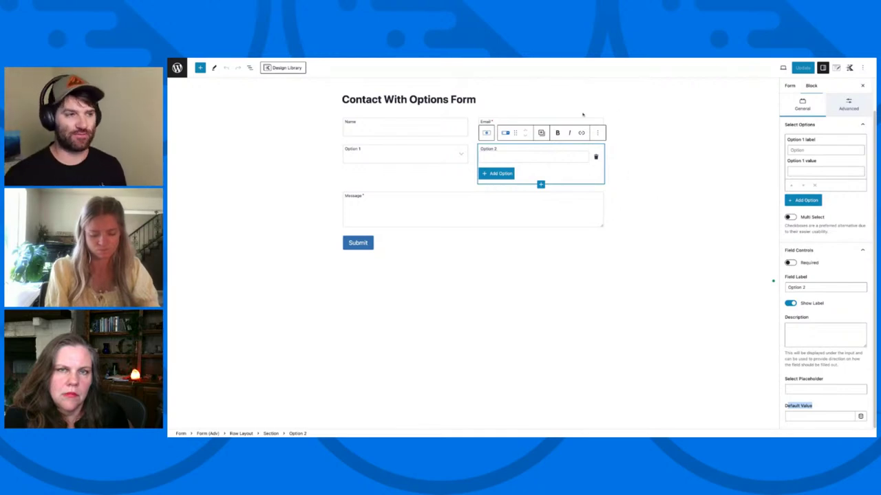
pyautogui.click(497, 158)
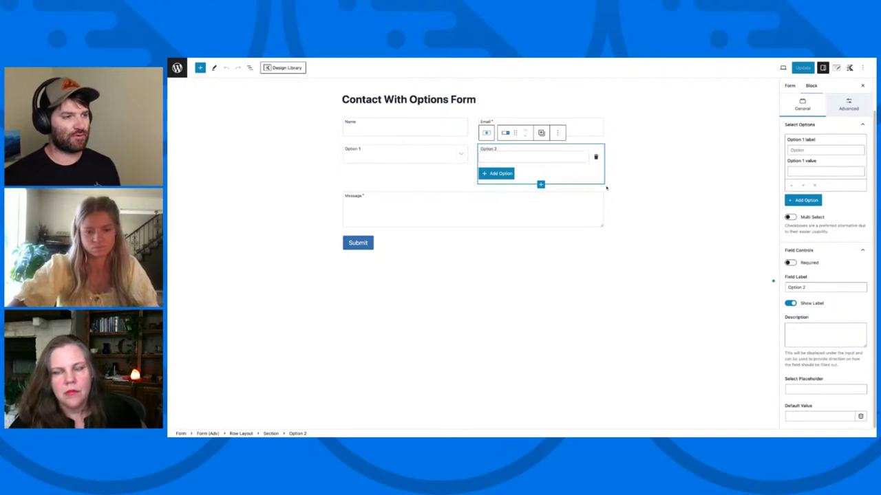
pyautogui.click(638, 176)
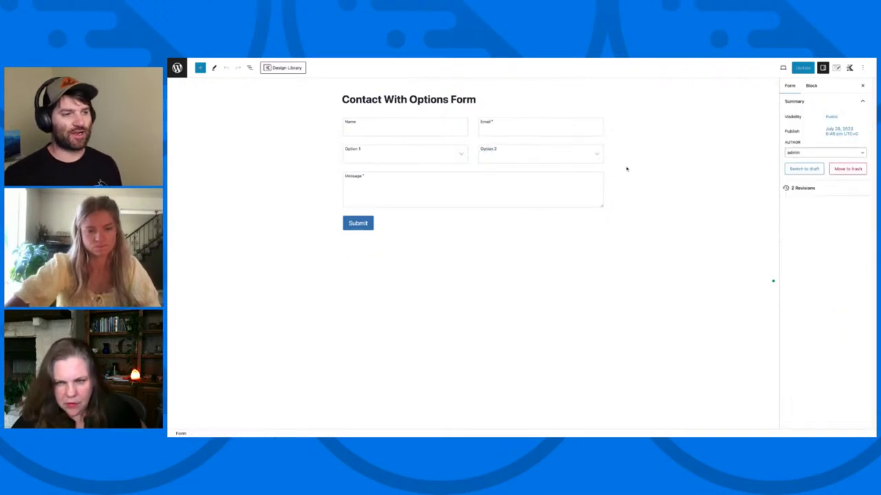
# Step: Add two blank choices to the Option 2 select field, and remove the third one
pyautogui.click(594, 158)
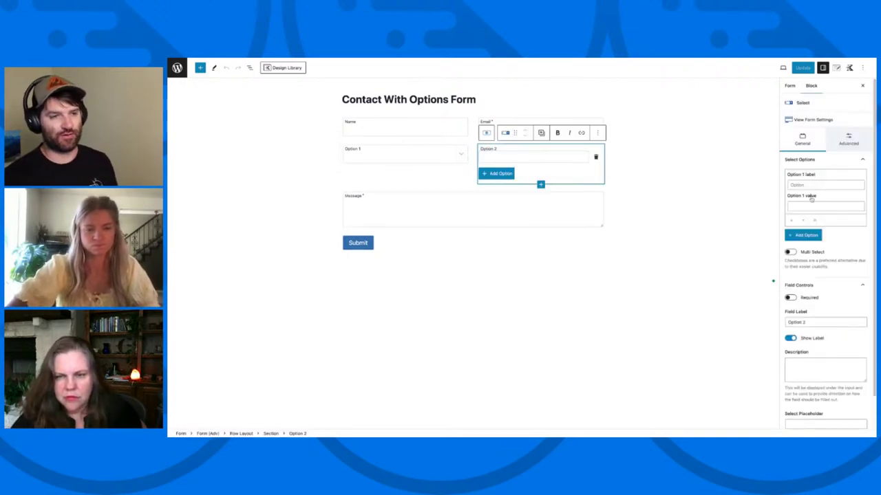
pyautogui.click(803, 235)
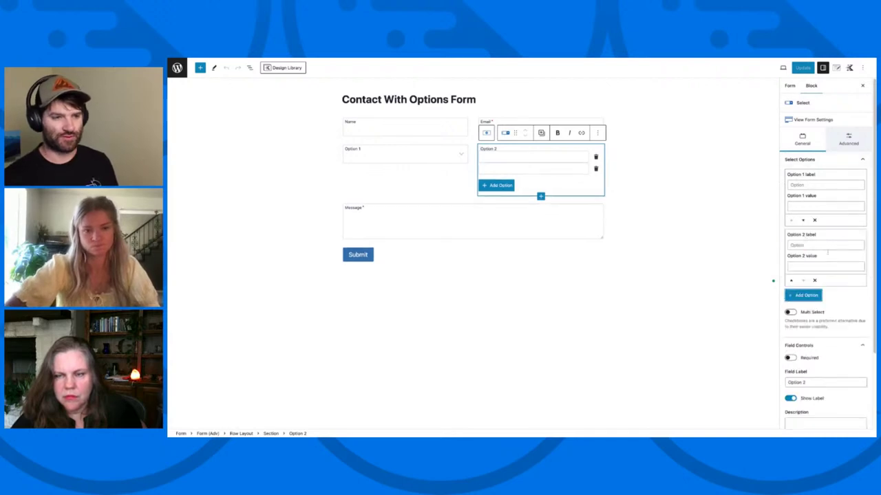
pyautogui.click(803, 295)
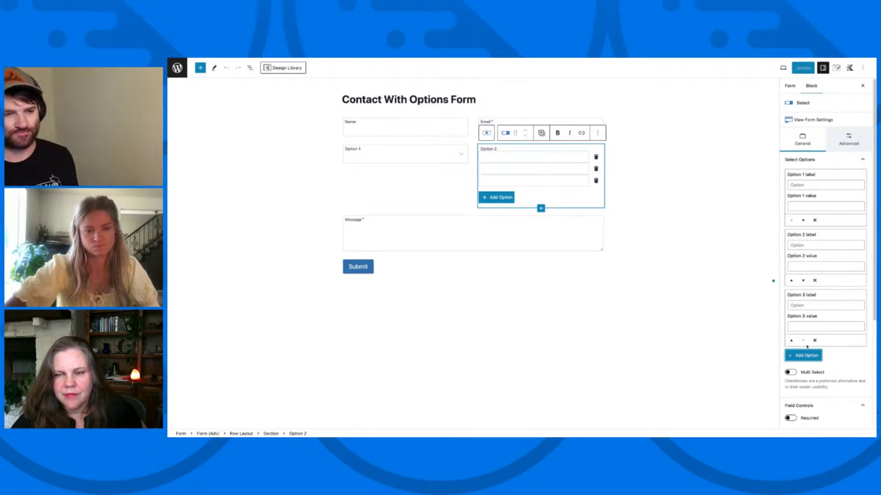
pyautogui.click(814, 340)
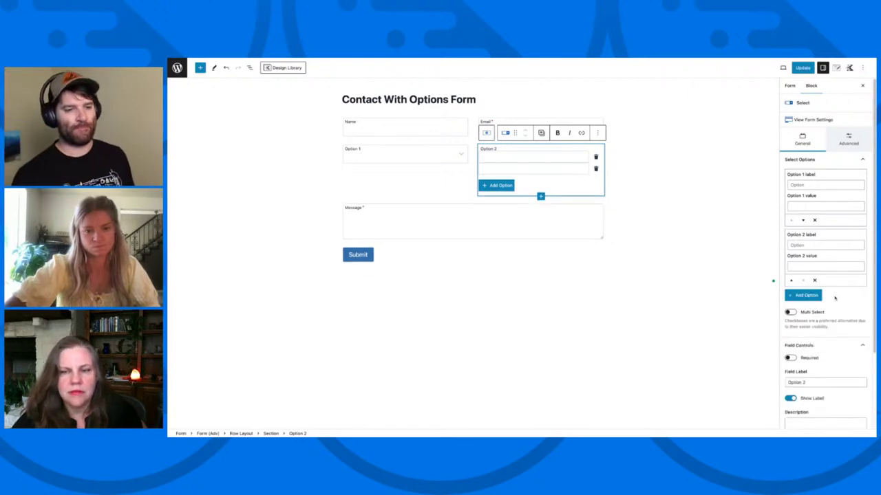
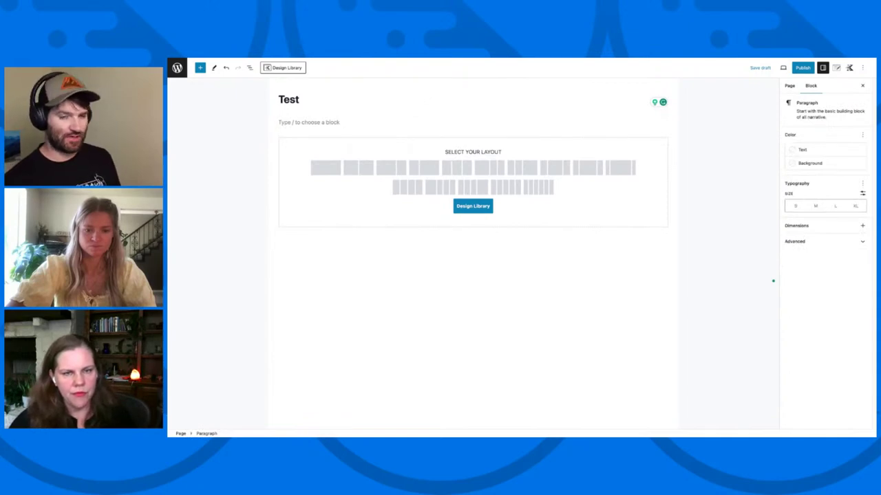
# Step: In the Test page's empty paragraph, look up the available image blocks and gallery blocks
pyautogui.write('/')
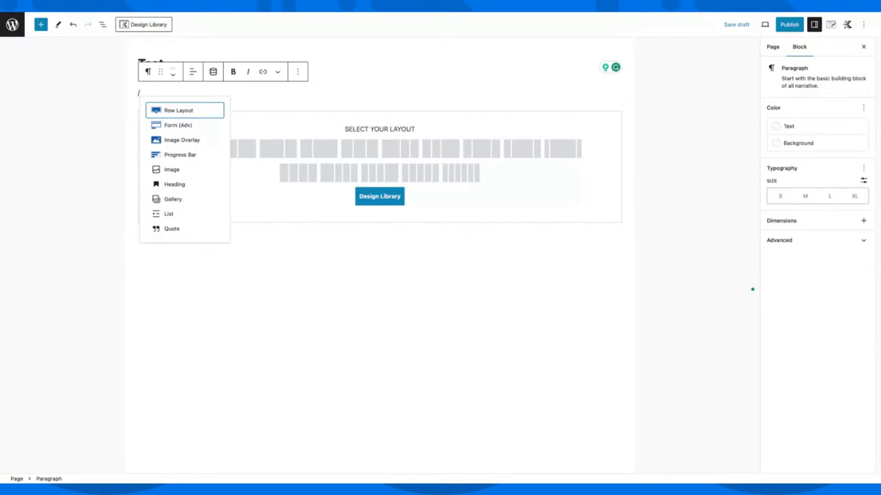
pyautogui.write('image')
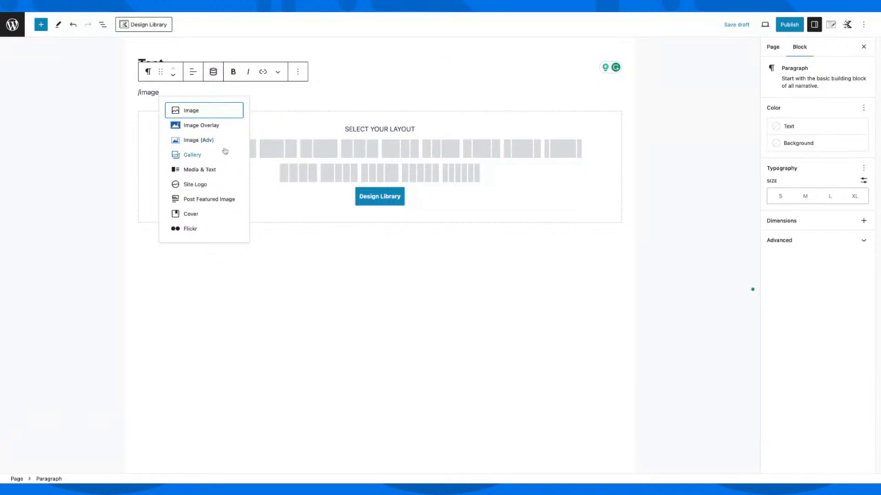
pyautogui.press('BackSpace')
pyautogui.press('BackSpace')
pyautogui.press('BackSpace')
pyautogui.press('BackSpace')
pyautogui.press('BackSpace')
pyautogui.write('gal')
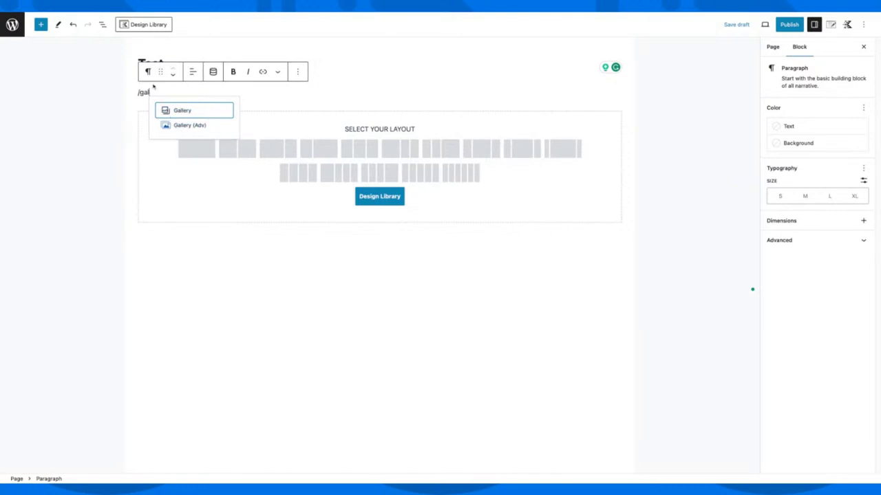
pyautogui.press('BackSpace')
pyautogui.press('BackSpace')
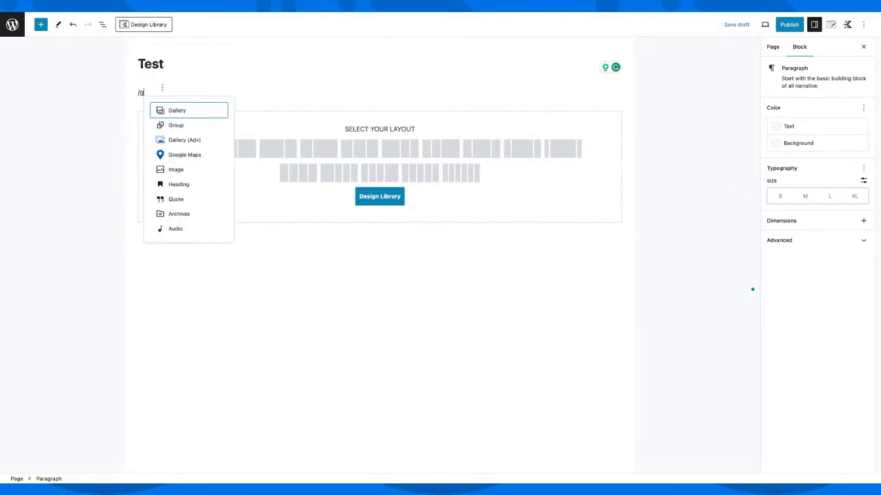
# Step: Choose the three equal columns layout for the row, and insert a Progress Bar block in its first column
pyautogui.click(360, 149)
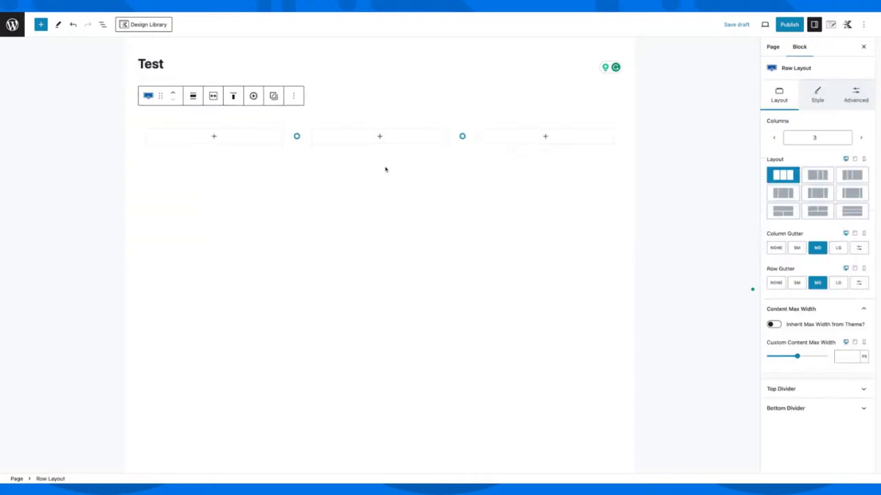
pyautogui.click(215, 139)
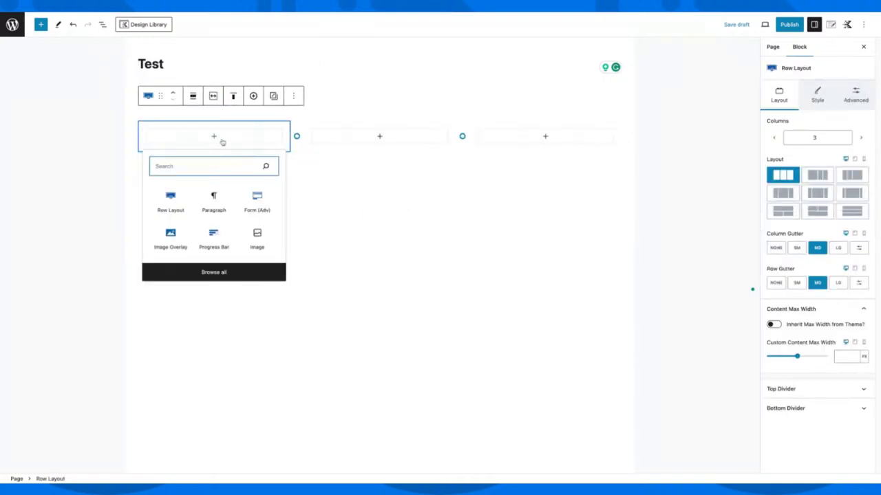
pyautogui.write('prog')
pyautogui.click(186, 200)
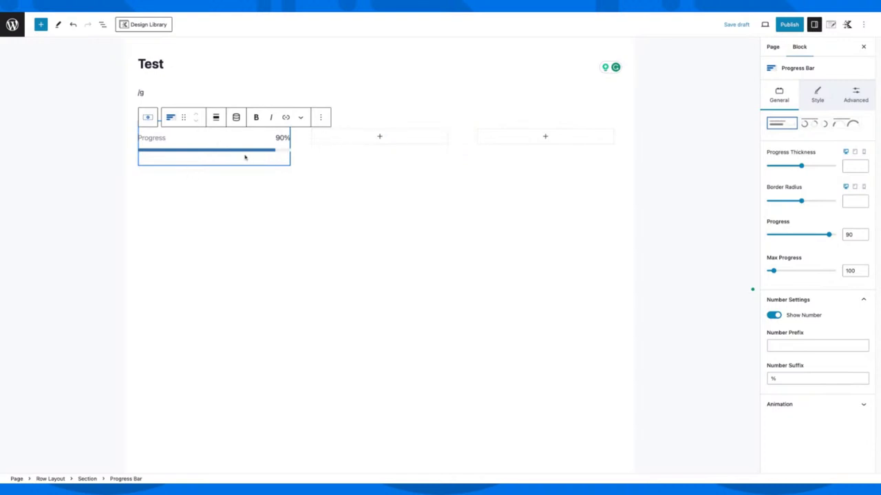
# Step: Make the progress bar a half circle with progress 58 and thickness 16.5, and view its animation settings
pyautogui.click(813, 125)
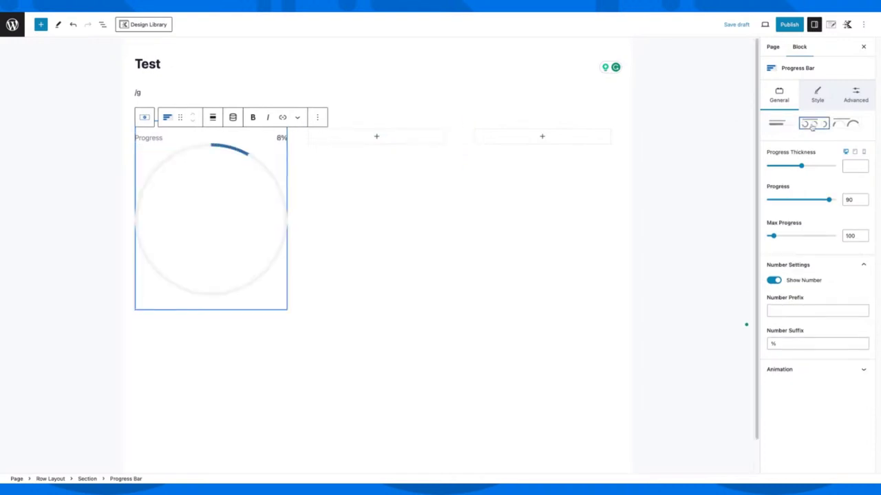
pyautogui.click(846, 123)
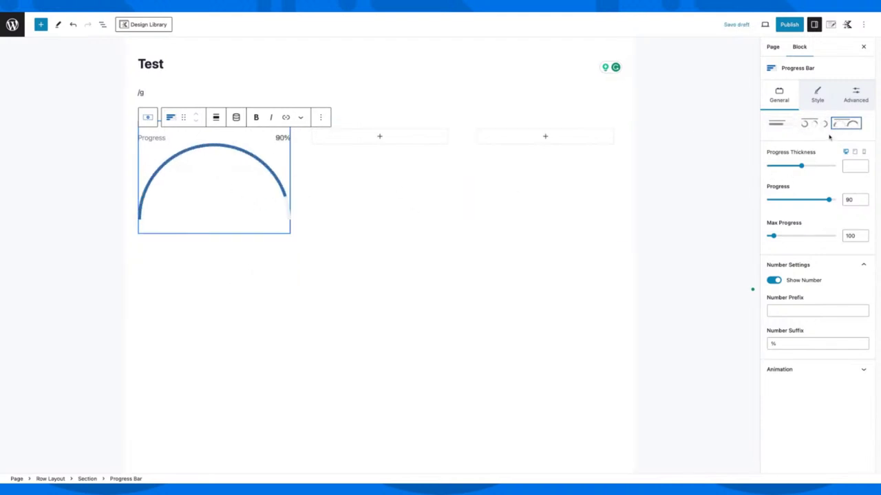
pyautogui.moveTo(829, 201); pyautogui.dragTo(807, 200)
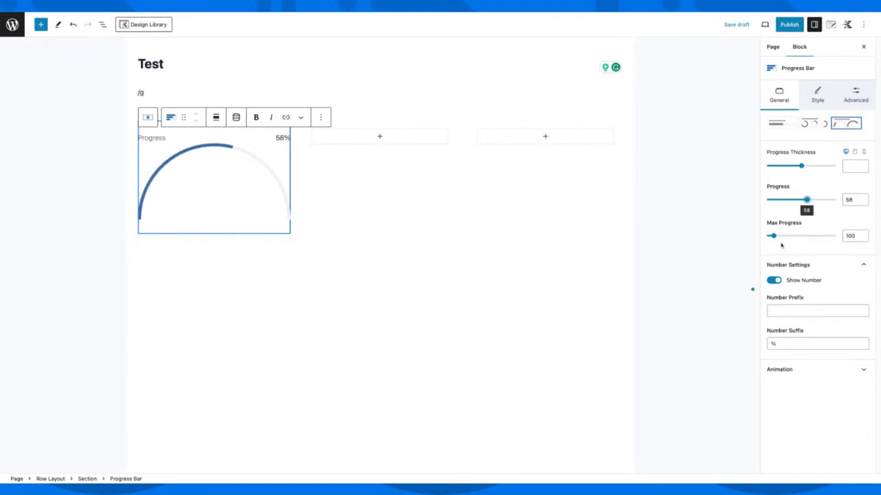
pyautogui.moveTo(800, 166)
pyautogui.mouseDown()
pyautogui.moveTo(812, 166)
pyautogui.moveTo(789, 166)
pyautogui.mouseUp()
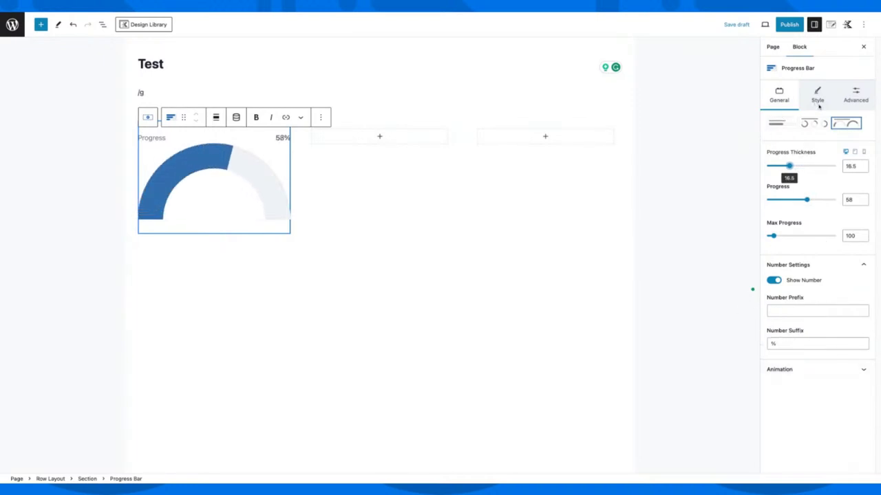
pyautogui.click(814, 372)
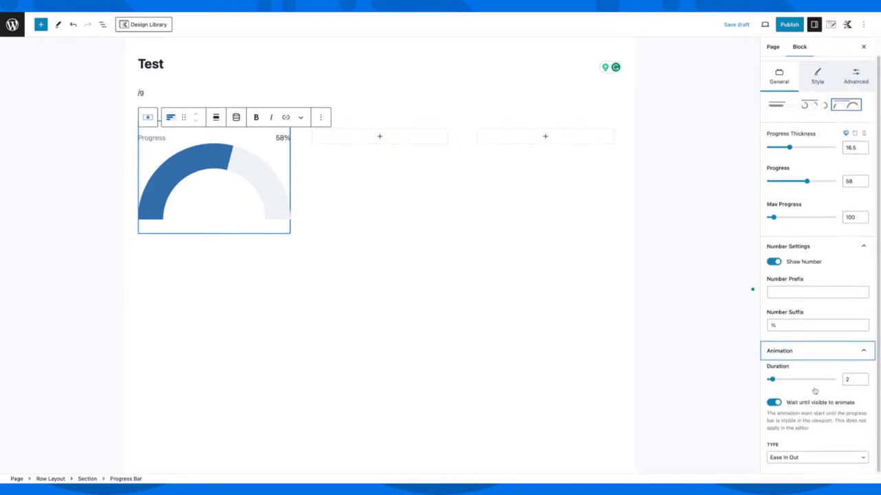
pyautogui.click(797, 459)
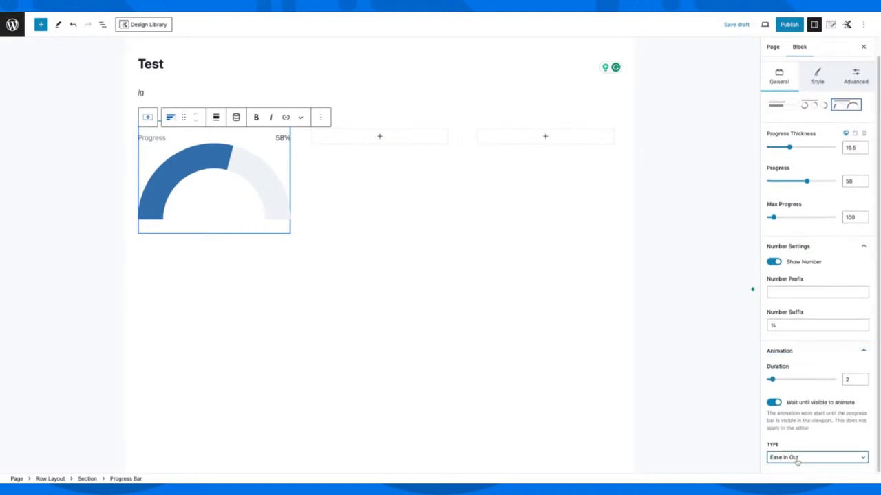
# Step: Place the progress bar's text below it with the Label below % layout, and review the color and number styling settings
pyautogui.click(822, 75)
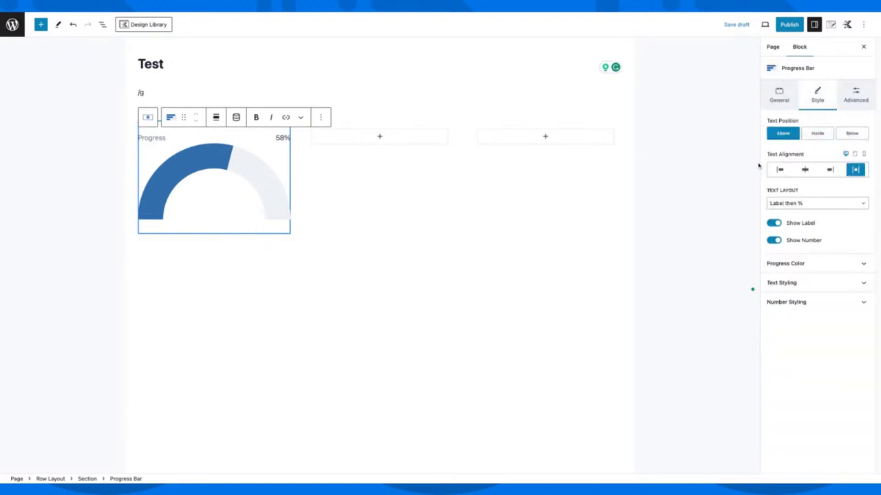
pyautogui.click(851, 135)
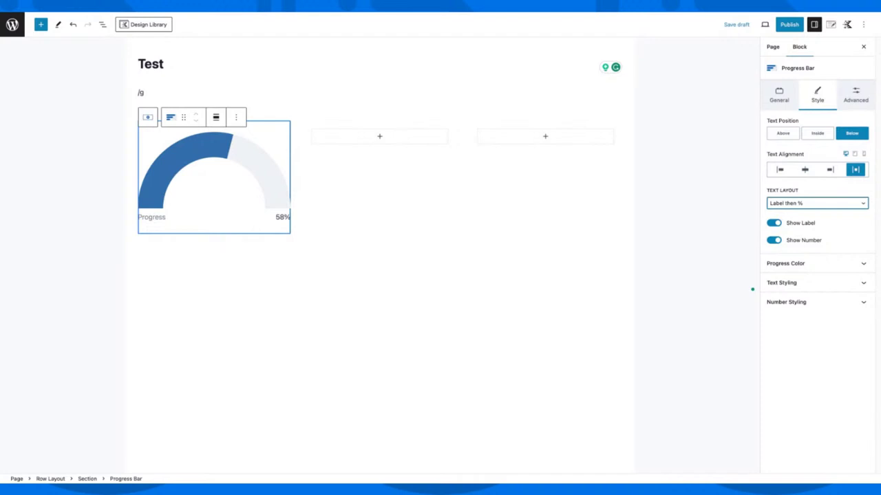
pyautogui.click(816, 232)
pyautogui.click(858, 138)
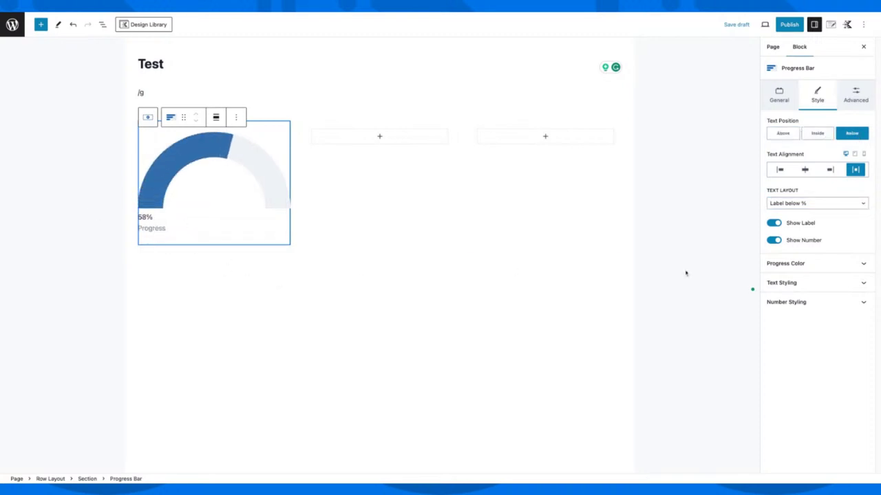
pyautogui.click(802, 267)
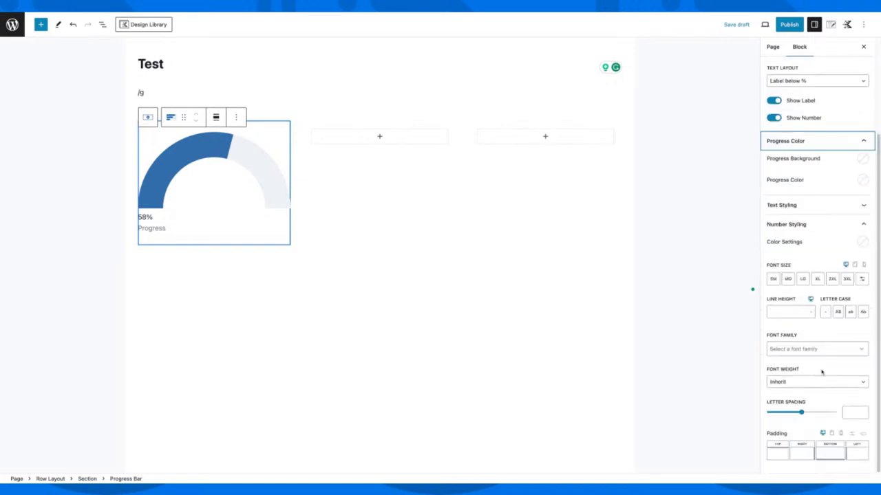
pyautogui.scroll(3, 822, 372)
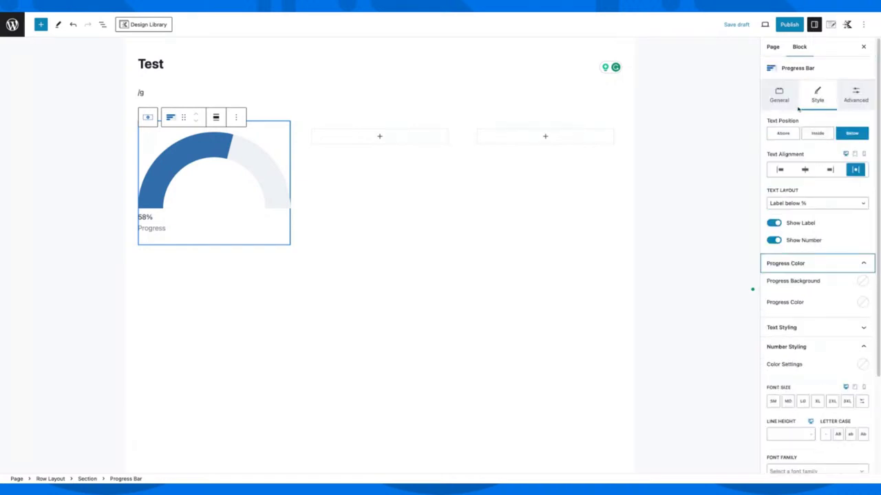
# Step: Give the middle column's section a linear gradient background with 1D87C3 as the first stop's color
pyautogui.click(301, 125)
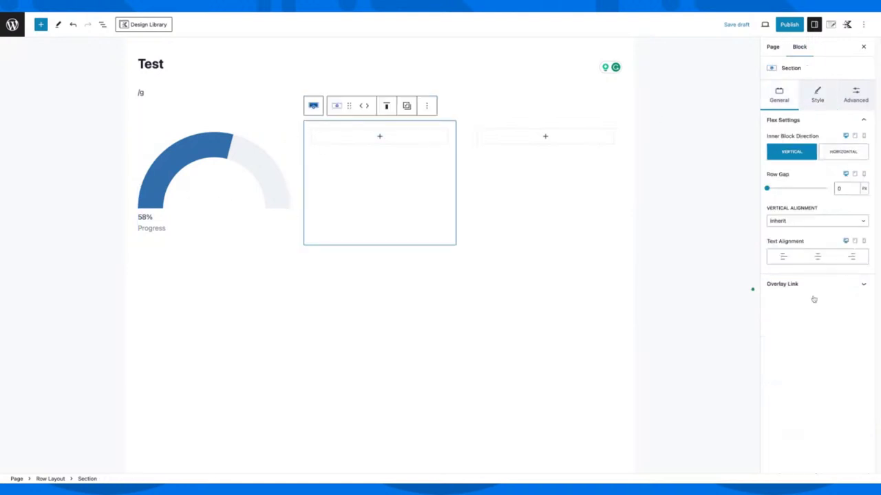
pyautogui.click(816, 103)
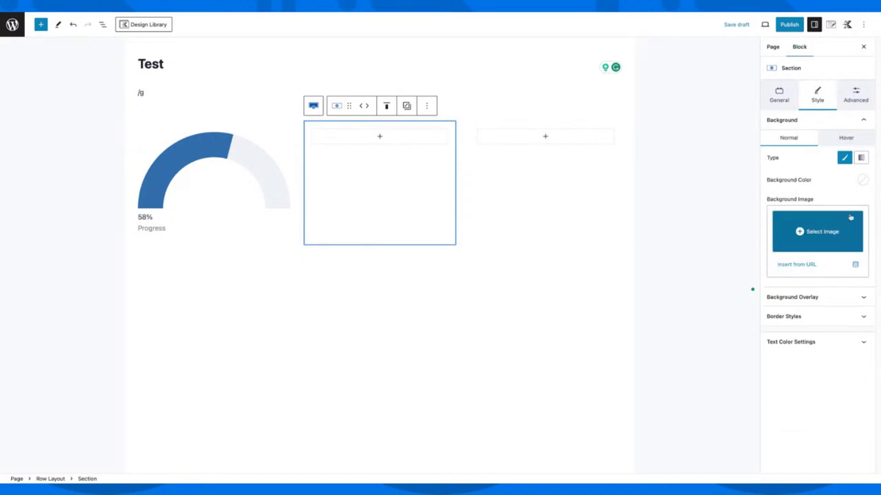
pyautogui.click(860, 158)
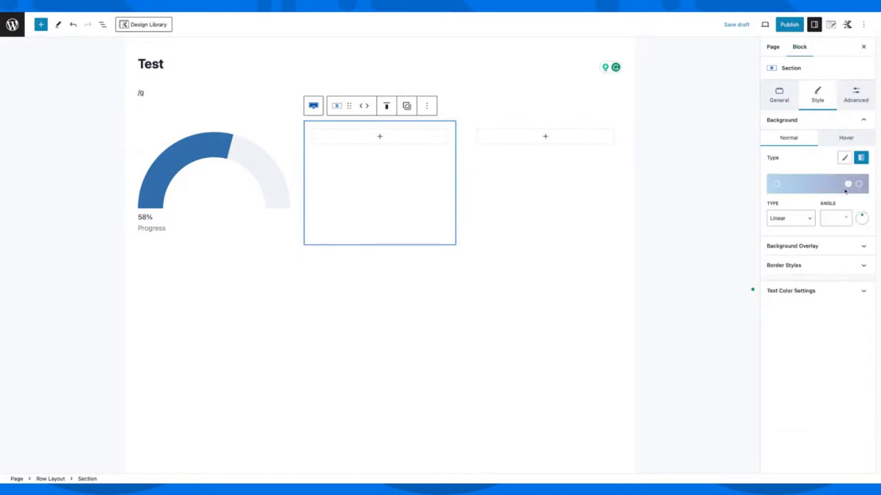
pyautogui.click(776, 184)
pyautogui.click(746, 337)
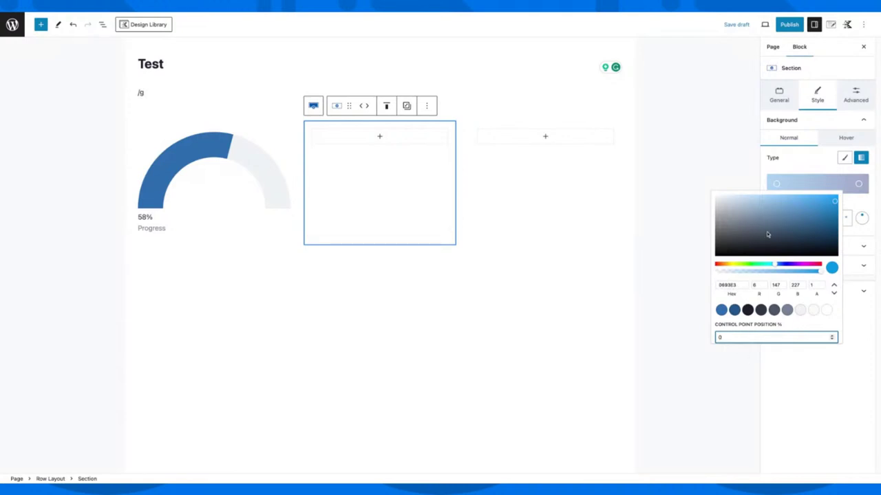
pyautogui.click(819, 208)
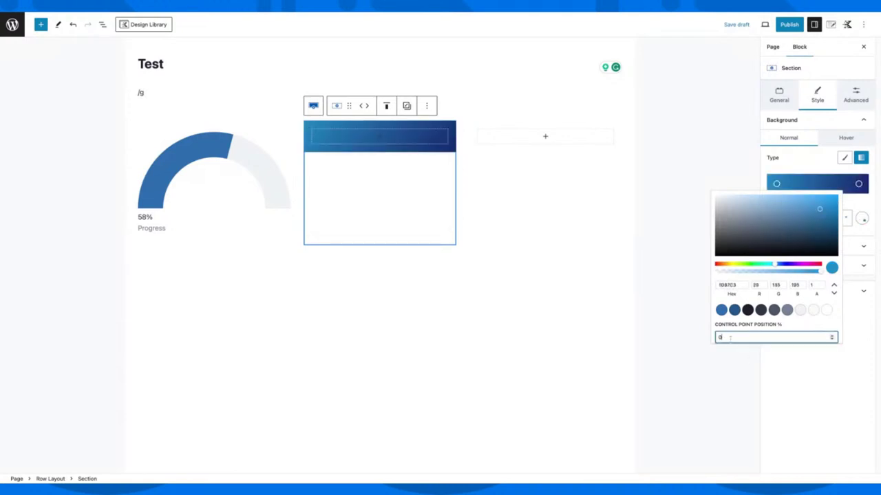
# Step: Set the first gradient stop's position to 20%, and shift it slightly further toward the second stop
pyautogui.write('20')
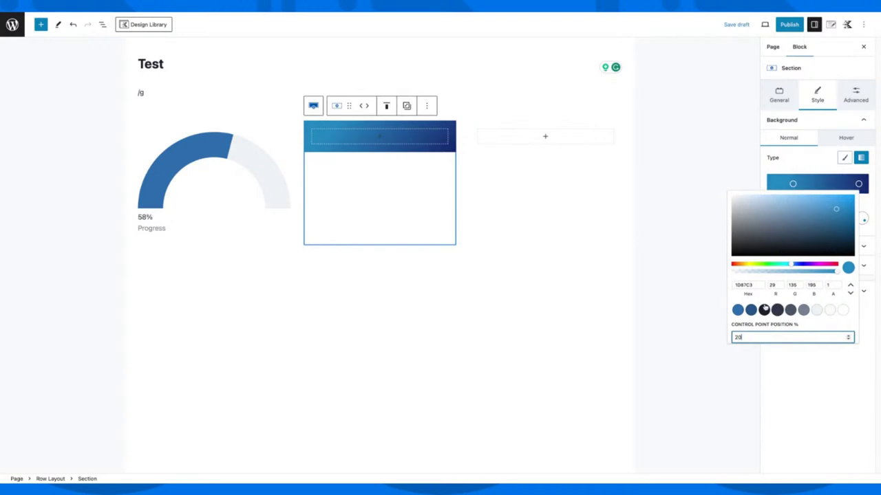
pyautogui.click(791, 184)
pyautogui.moveTo(791, 184)
pyautogui.mouseDown()
pyautogui.moveTo(804, 183)
pyautogui.moveTo(796, 184)
pyautogui.mouseUp()
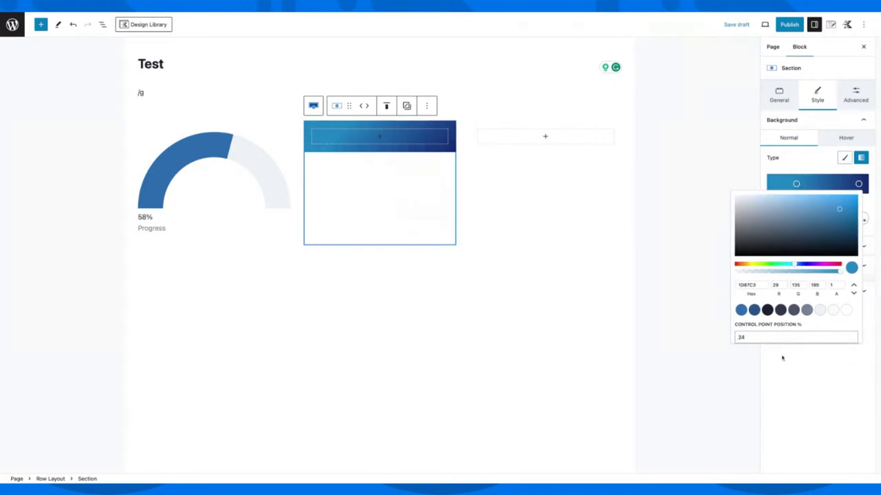
pyautogui.click(821, 350)
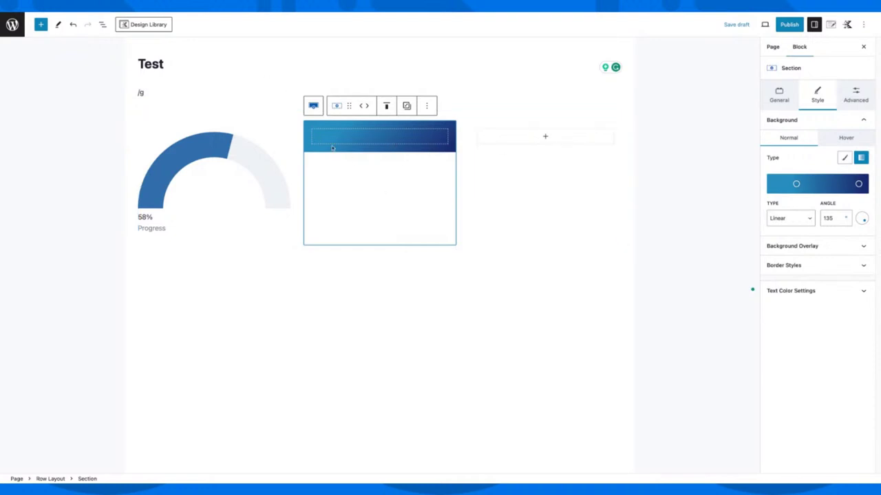
# Step: Show the list view and replace the stray paragraph above the row layout with a Text (Adv) heading reading "Something"
pyautogui.click(103, 25)
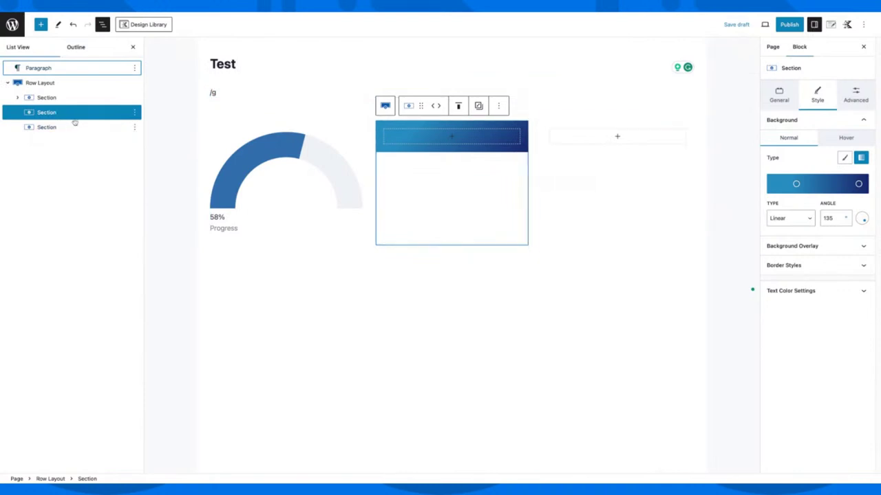
pyautogui.click(254, 93)
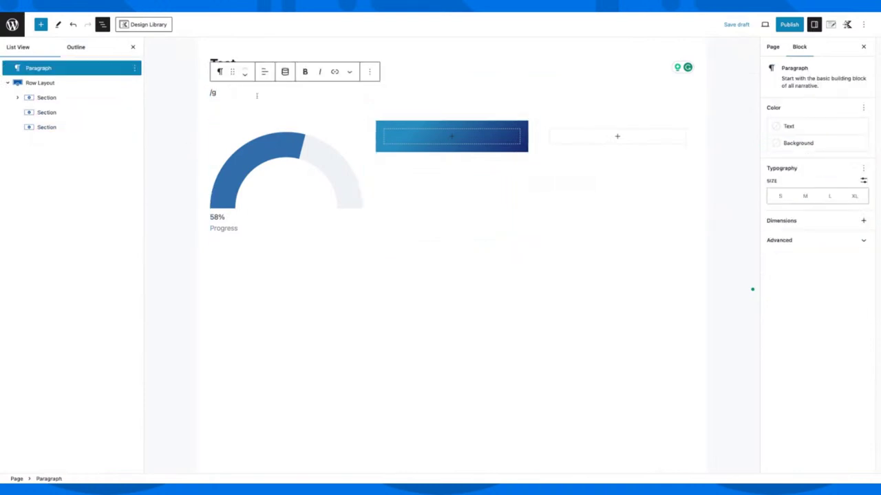
pyautogui.press('BackSpace')
pyautogui.write('te')
pyautogui.press('Down')
pyautogui.press('Down')
pyautogui.press('Return')
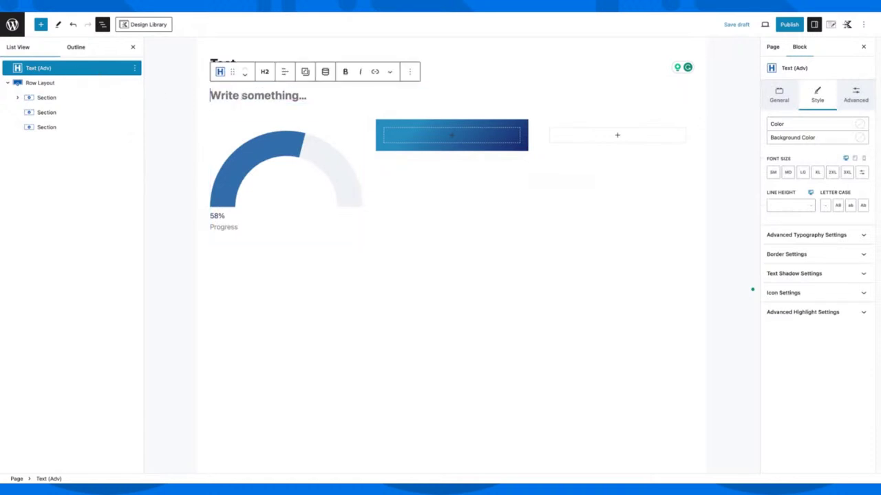
pyautogui.write('Something')
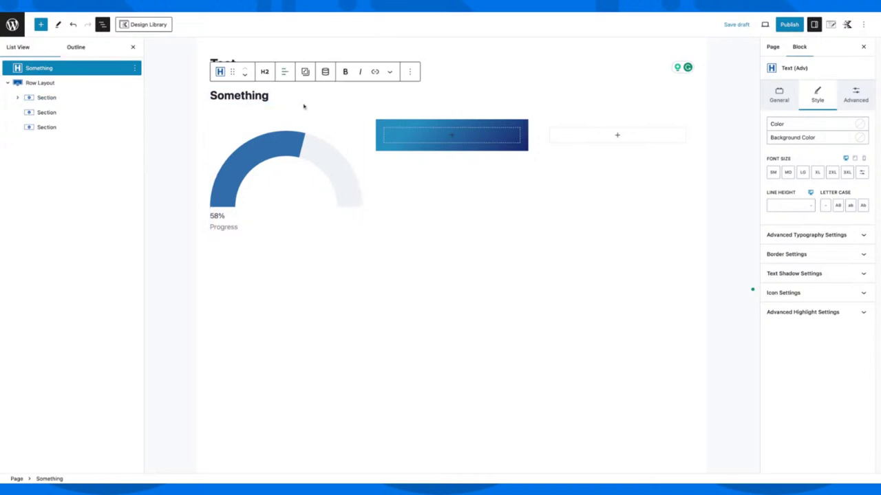
# Step: Rename the row layout's middle section block to "column 2"
pyautogui.click(59, 83)
pyautogui.click(47, 111)
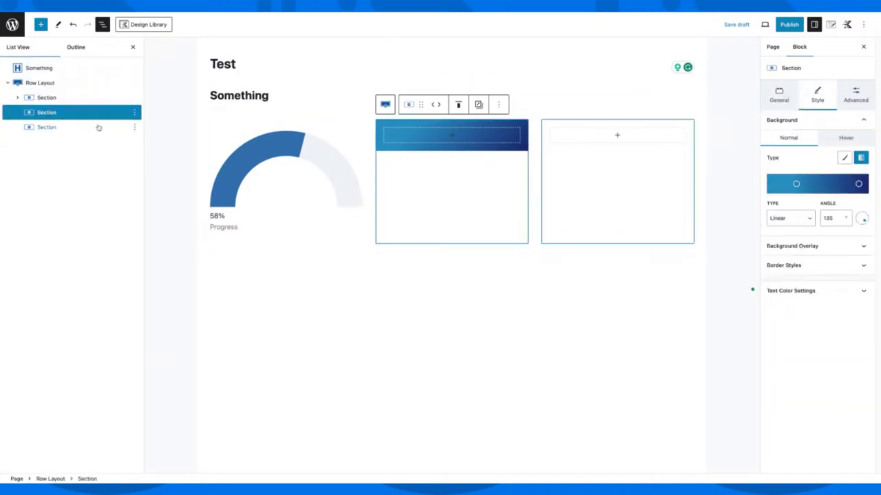
pyautogui.click(135, 113)
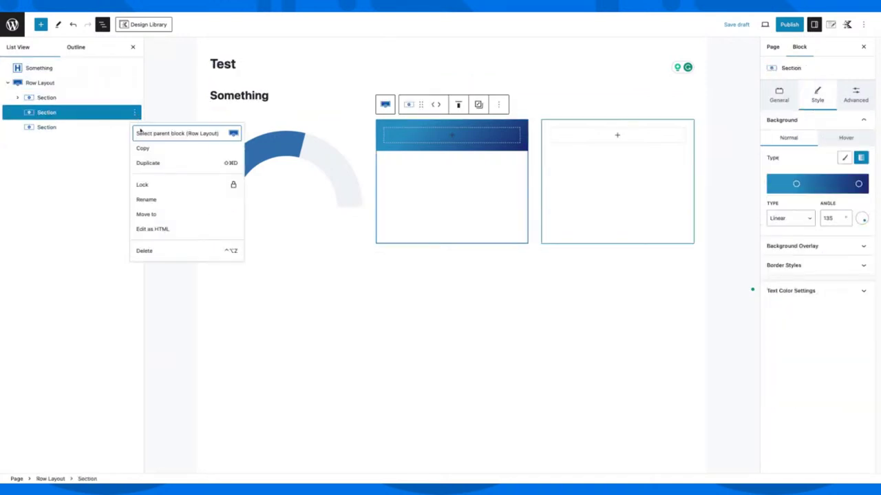
pyautogui.click(147, 199)
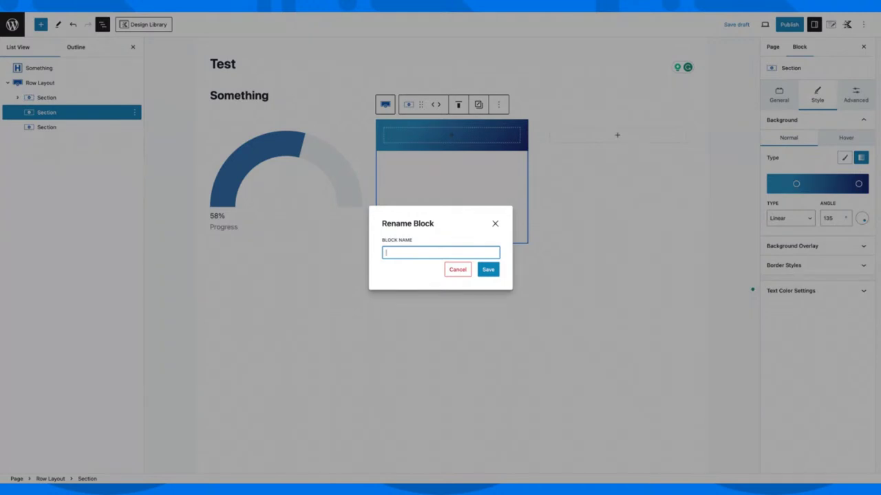
pyautogui.write('column 2')
pyautogui.click(490, 269)
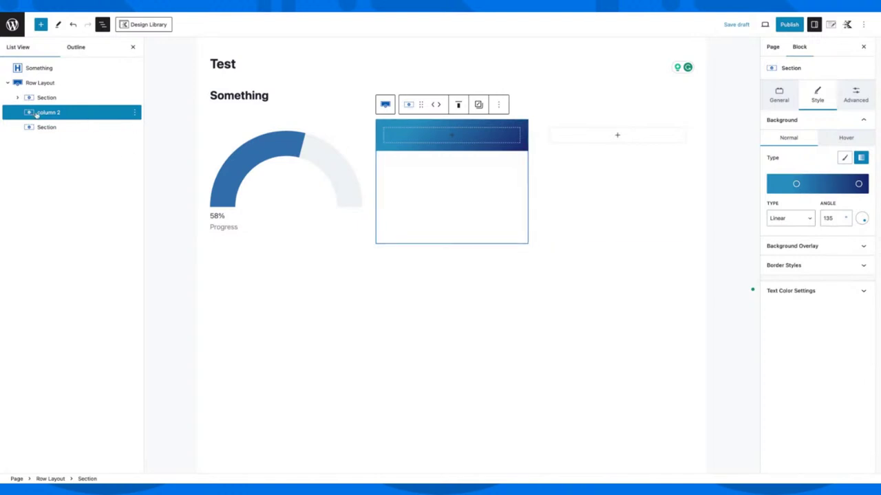
# Step: View the block options available for the whole Row Layout, including Rename, and close them without choosing one
pyautogui.click(249, 311)
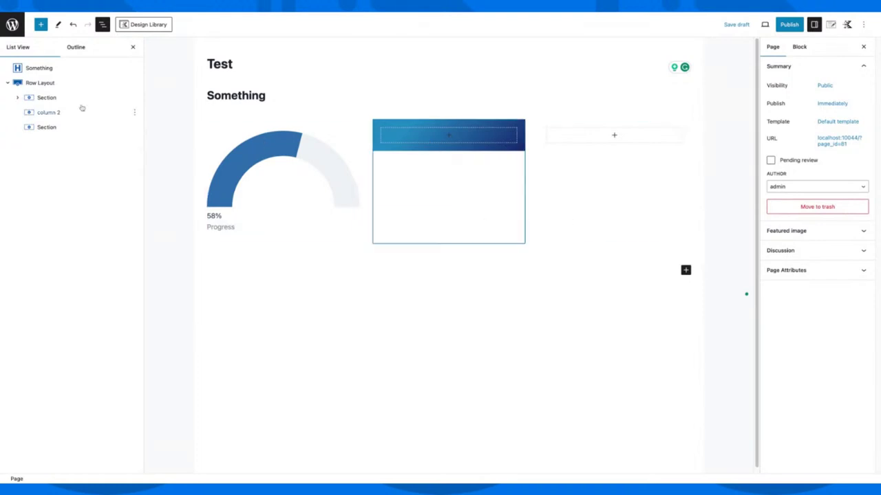
pyautogui.click(58, 89)
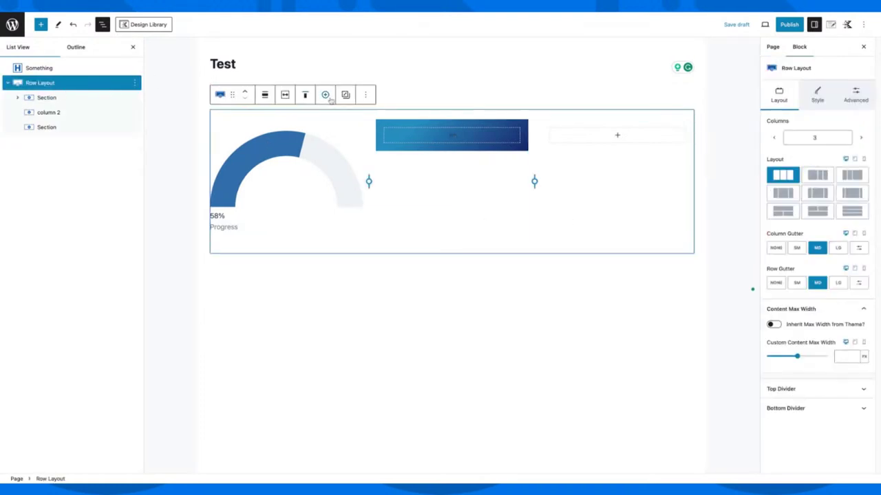
pyautogui.click(366, 95)
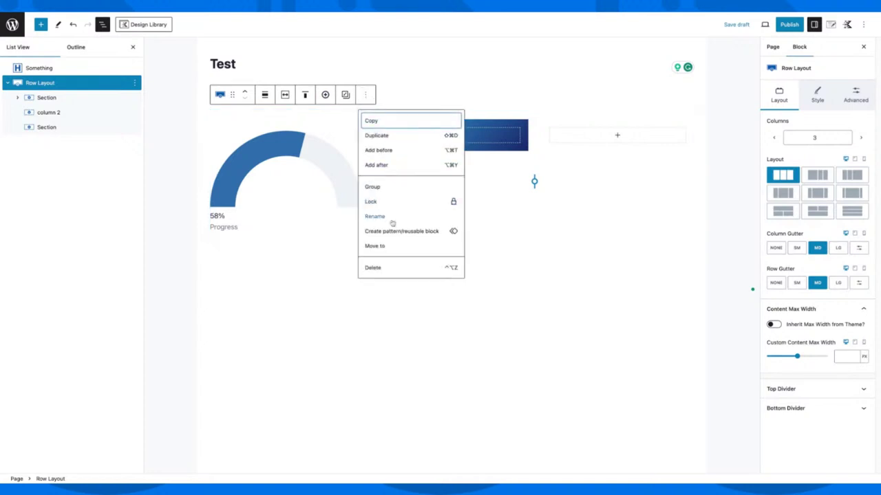
pyautogui.click(135, 82)
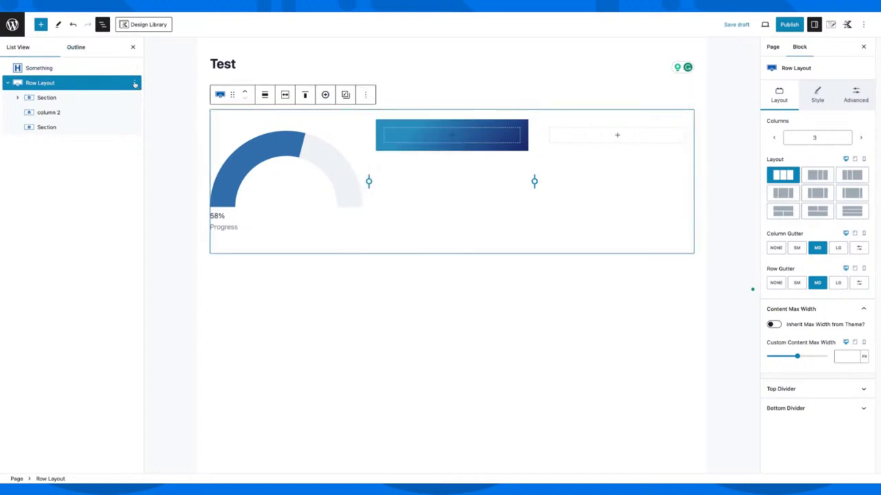
pyautogui.click(379, 304)
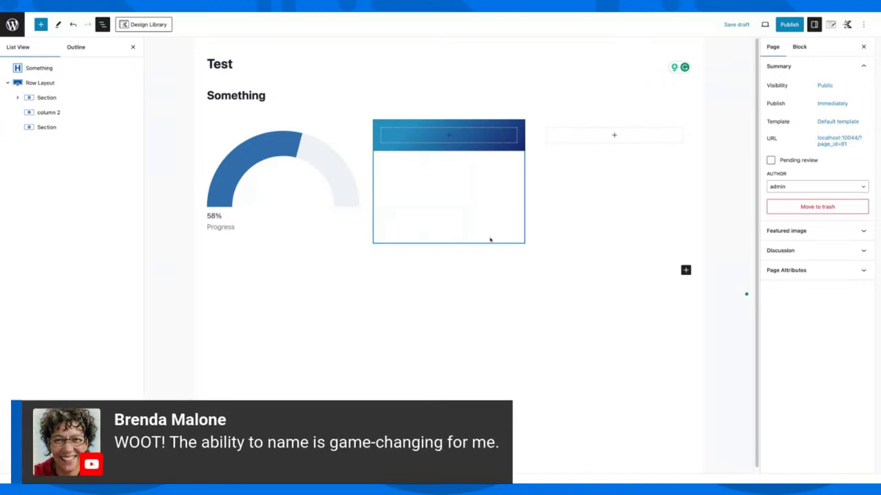
# Step: Insert an Info Box block between the "Something" heading and the row layout, and title it "This"
pyautogui.click(286, 133)
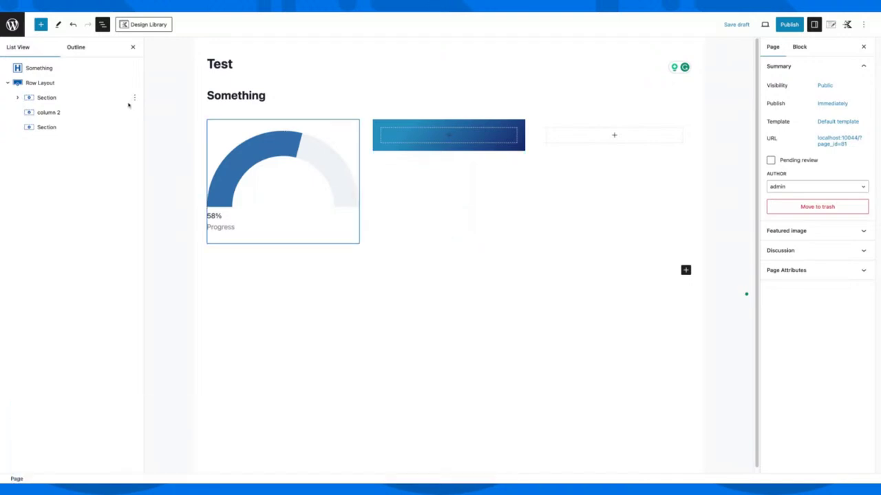
pyautogui.click(392, 99)
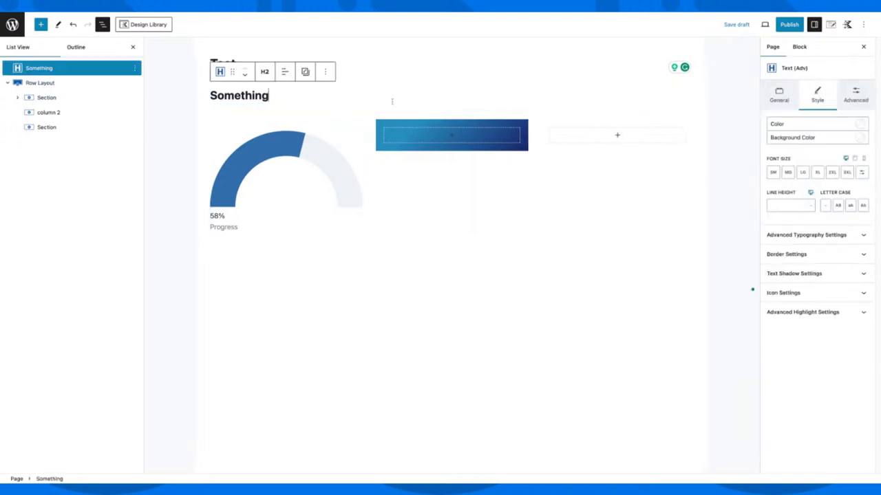
pyautogui.press('Return')
pyautogui.write('/in')
pyautogui.press('Down')
pyautogui.press('Up')
pyautogui.press('Return')
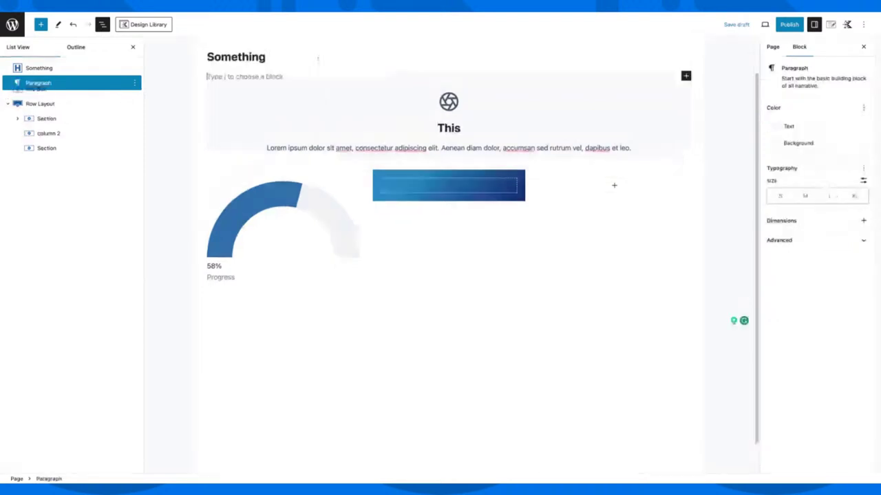
# Step: Add a Buttons (Adv) block with a "This" button above the info box, and browse the design library's Hero patterns
pyautogui.write('/')
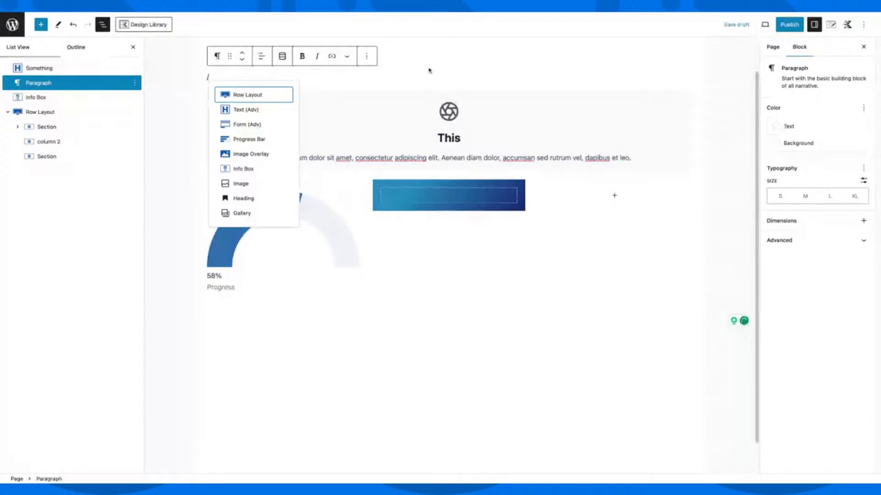
pyautogui.press('BackSpace')
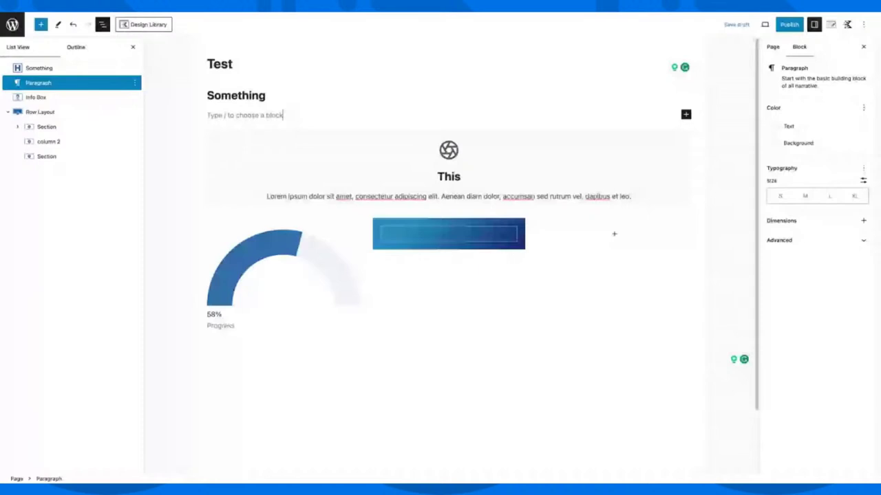
pyautogui.hotkey('ctrl', 'v')
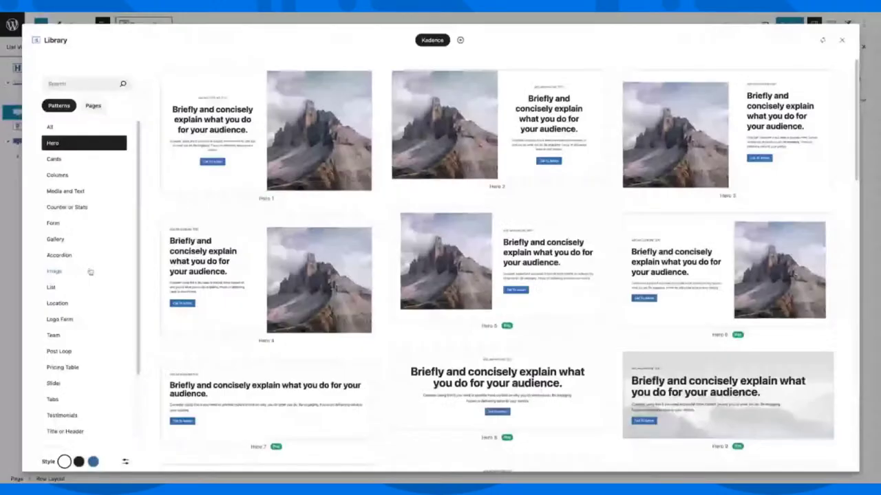
pyautogui.scroll(-3, 90, 272)
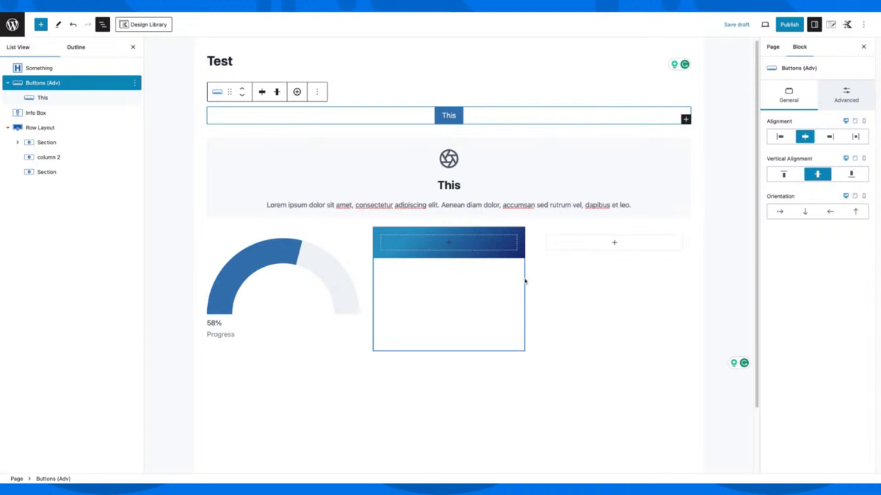
pyautogui.click(324, 63)
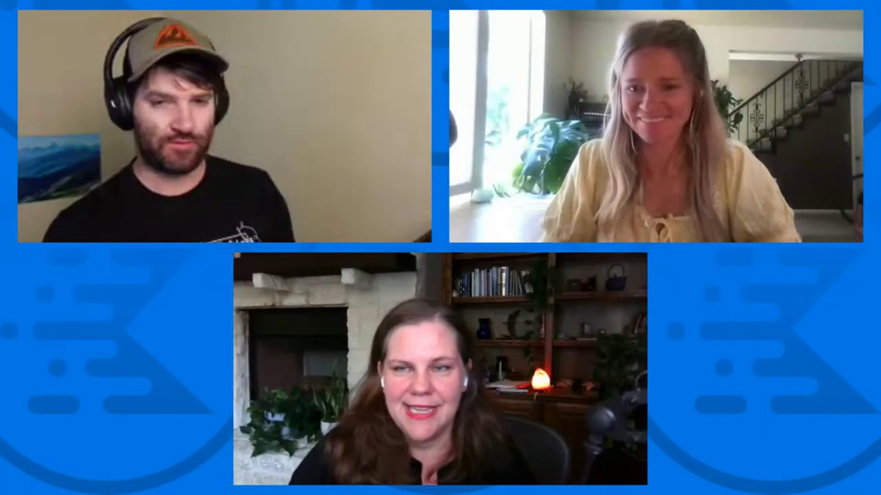